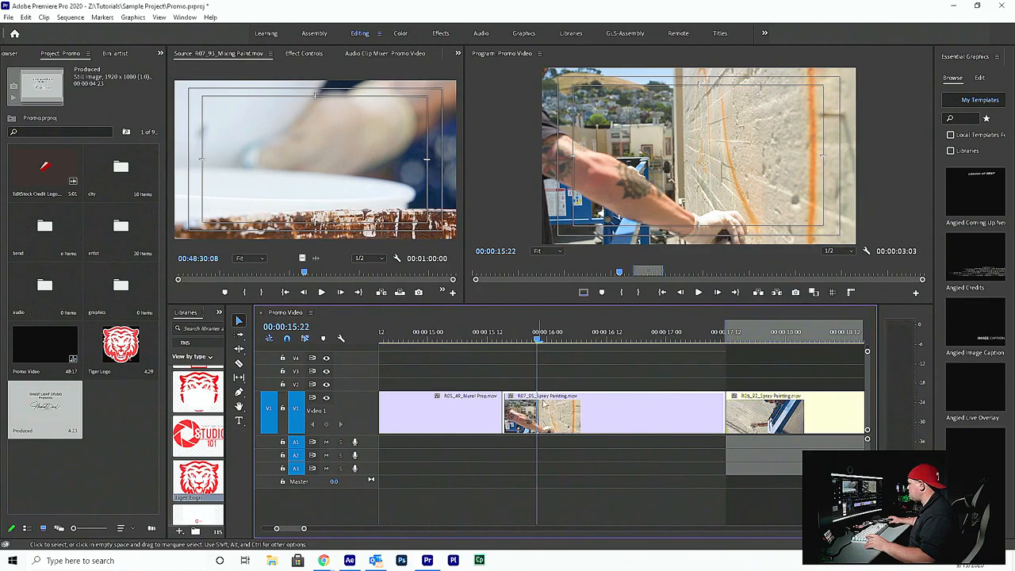
Show the Time Remapping speed line on the R07_05_Spray Painting.mov clip
{"action": "right_click", "coordinate": [512, 398]}
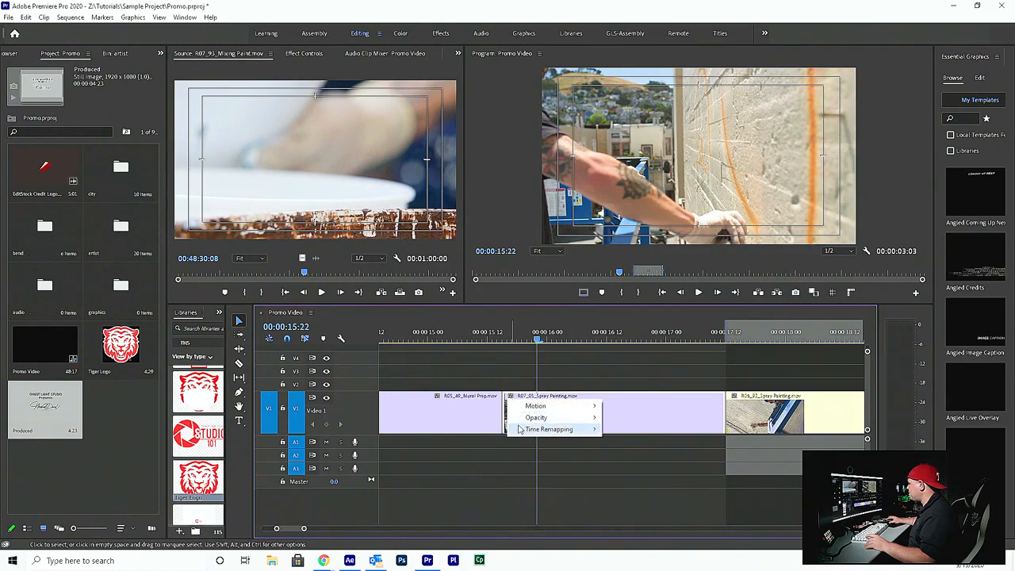
{"action": "mouse_move", "coordinate": [528, 432]}
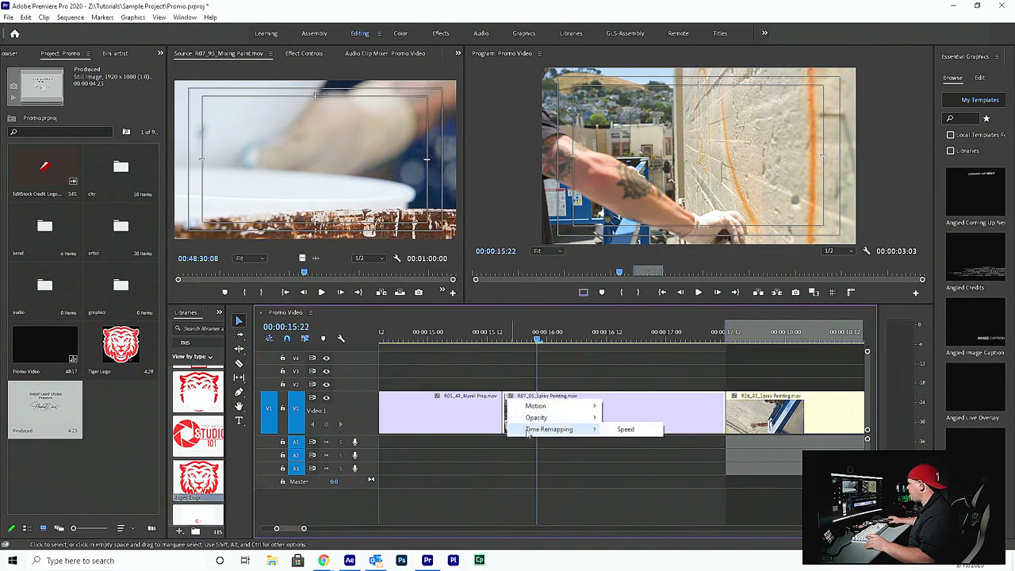
{"action": "left_click", "coordinate": [623, 429]}
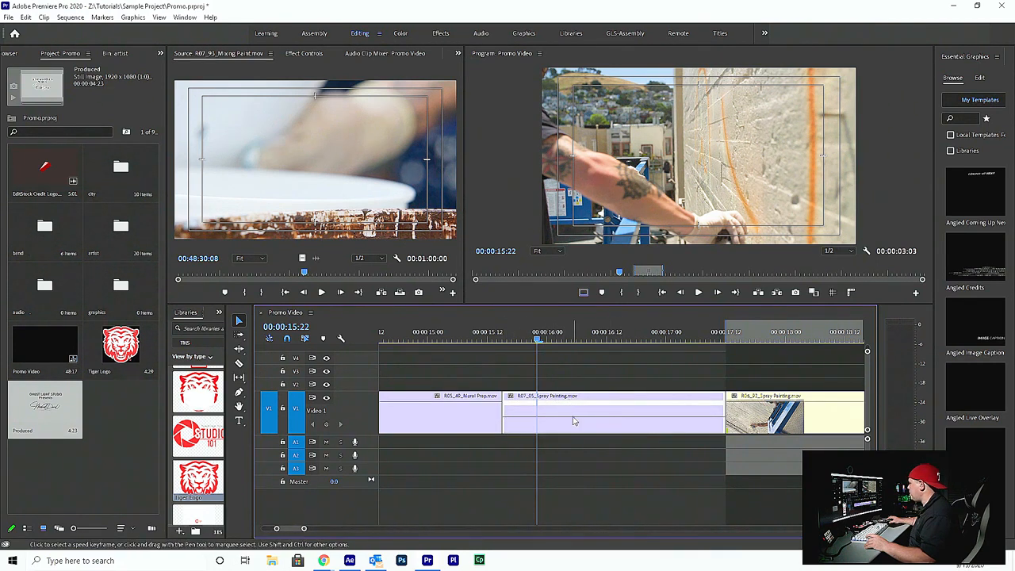
Add a speed keyframe to the spray painting clip at 00:00:15:20 and split it into a ramp ending at about 00:00:17:03
{"action": "left_click_drag", "start_coordinate": [515, 339], "coordinate": [527, 360]}
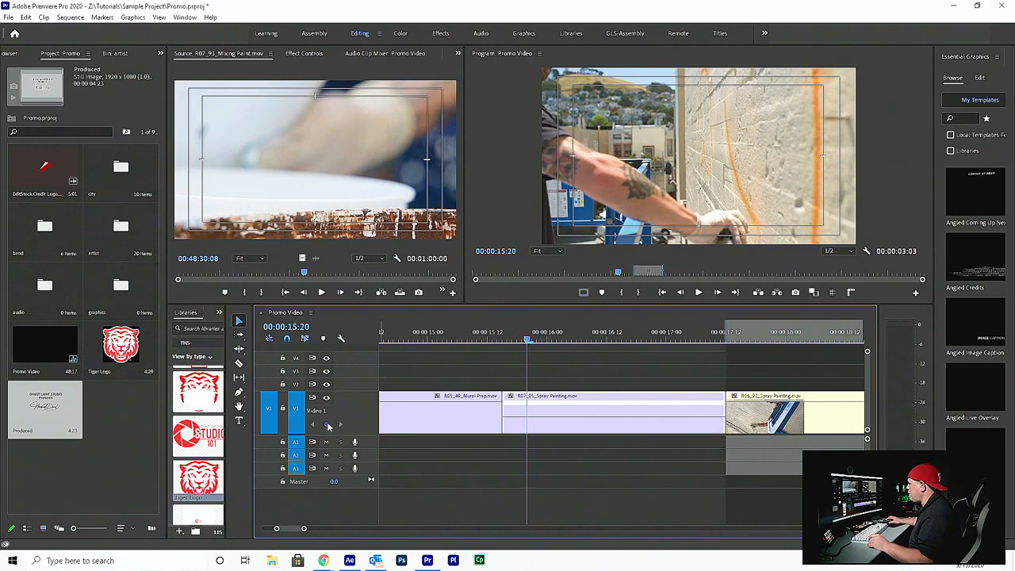
{"action": "left_click", "coordinate": [328, 426]}
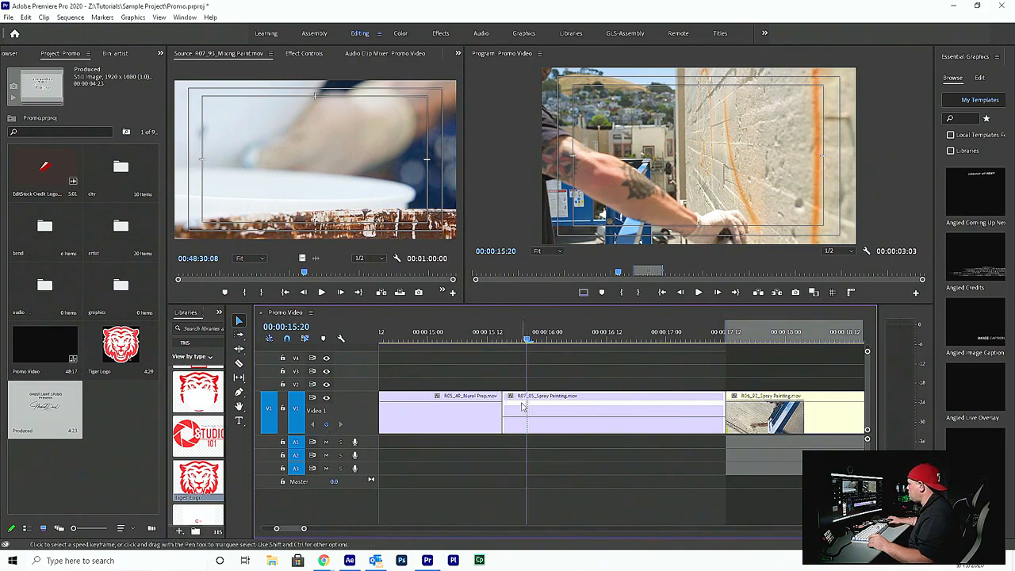
{"action": "left_click_drag", "start_coordinate": [527, 341], "coordinate": [549, 346]}
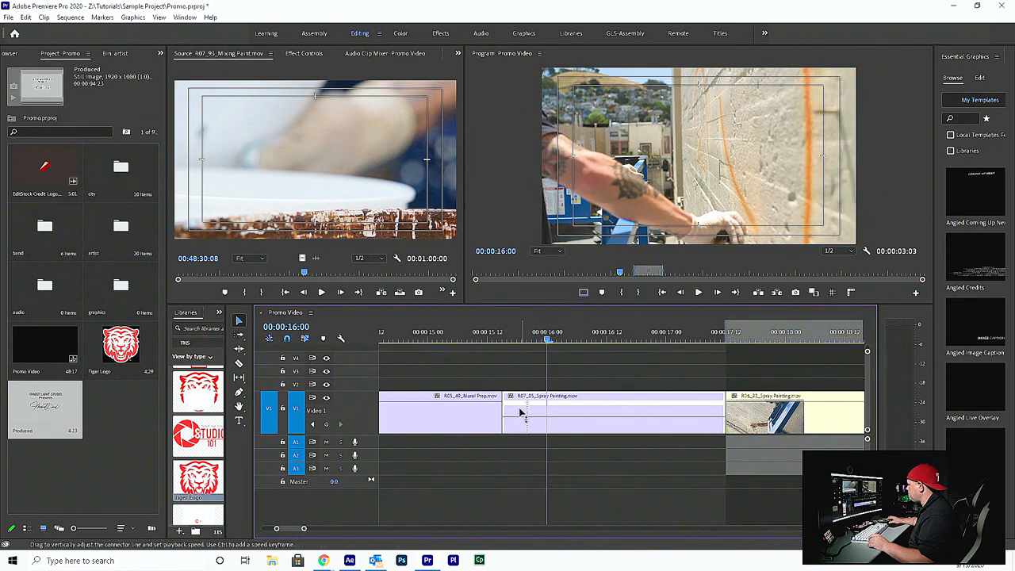
{"action": "left_click_drag", "start_coordinate": [532, 408], "coordinate": [687, 410]}
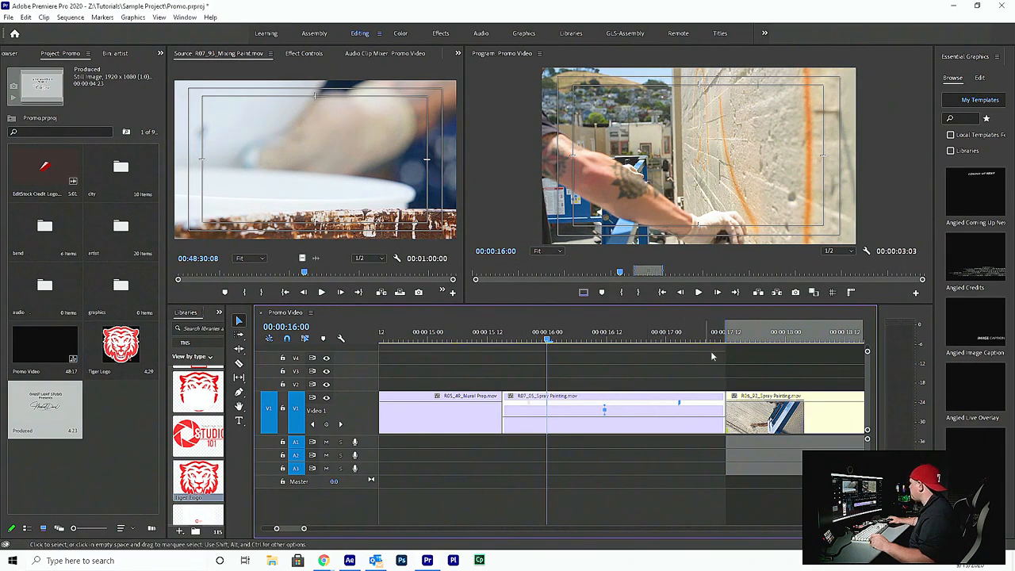
Raise the spray painting clip's speed before the ramp and lower it after the ramp
{"action": "left_click", "coordinate": [571, 331]}
{"action": "left_click_drag", "start_coordinate": [564, 331], "coordinate": [597, 341]}
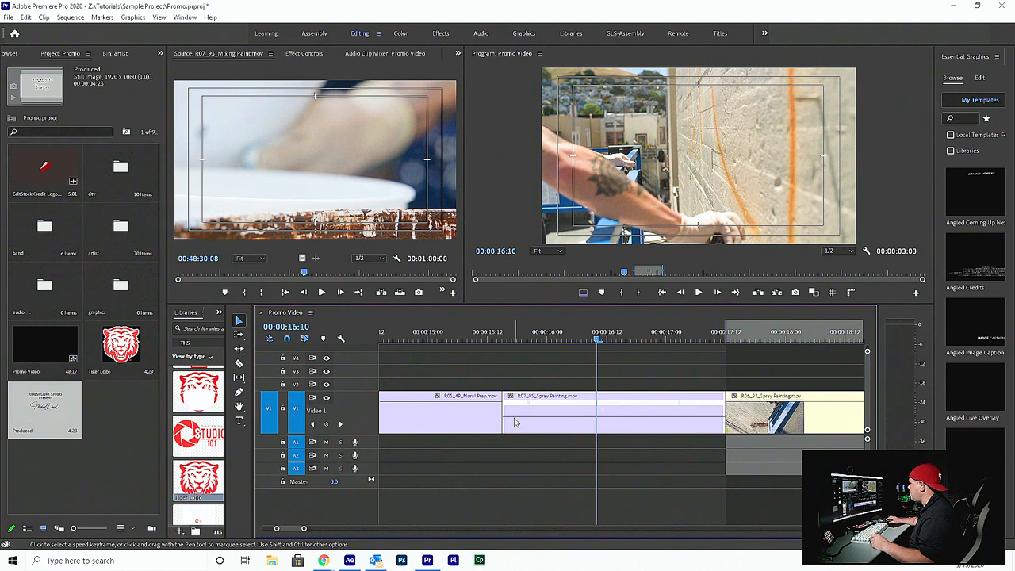
{"action": "mouse_move", "coordinate": [517, 420]}
{"action": "left_mouse_down"}
{"action": "mouse_move", "coordinate": [530, 384]}
{"action": "mouse_move", "coordinate": [511, 398]}
{"action": "left_mouse_up"}
{"action": "mouse_move", "coordinate": [516, 414]}
{"action": "left_mouse_down"}
{"action": "mouse_move", "coordinate": [533, 381]}
{"action": "mouse_move", "coordinate": [532, 402]}
{"action": "mouse_move", "coordinate": [519, 412]}
{"action": "left_mouse_up"}
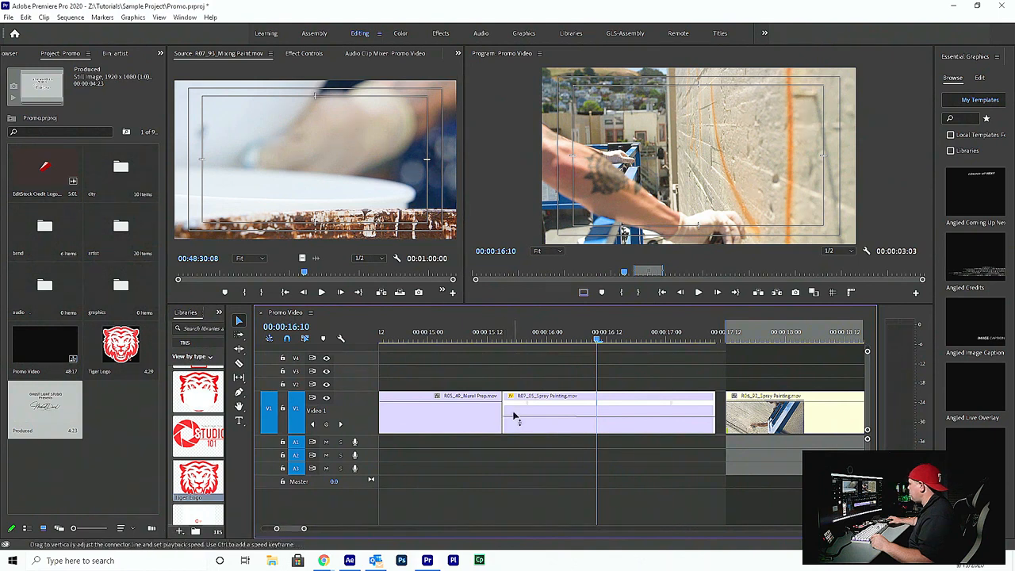
{"action": "mouse_move", "coordinate": [513, 413]}
{"action": "left_mouse_down"}
{"action": "mouse_move", "coordinate": [539, 356]}
{"action": "mouse_move", "coordinate": [536, 309]}
{"action": "left_mouse_up"}
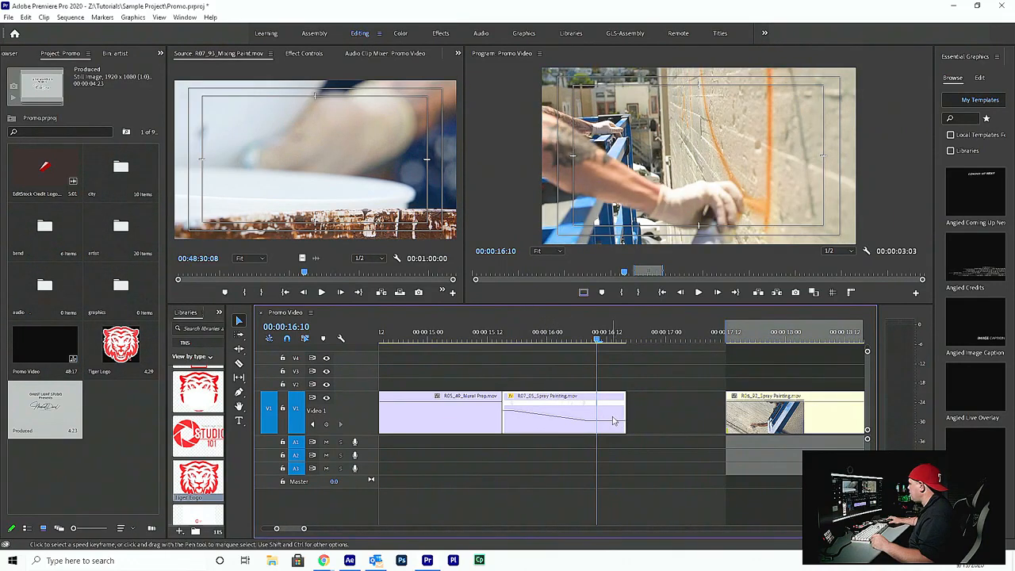
{"action": "left_click_drag", "start_coordinate": [610, 421], "coordinate": [611, 423]}
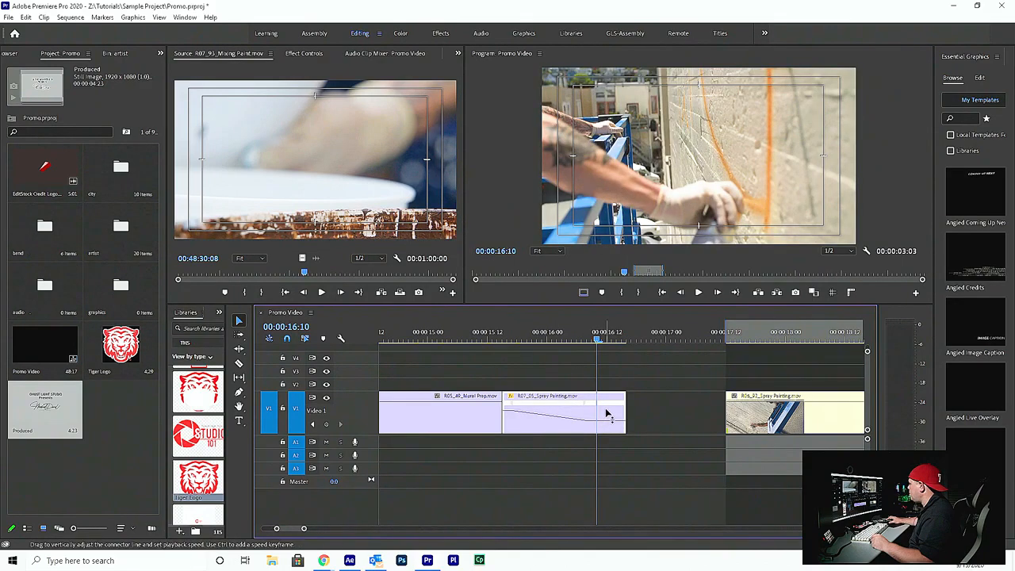
{"action": "left_click_drag", "start_coordinate": [608, 413], "coordinate": [611, 425]}
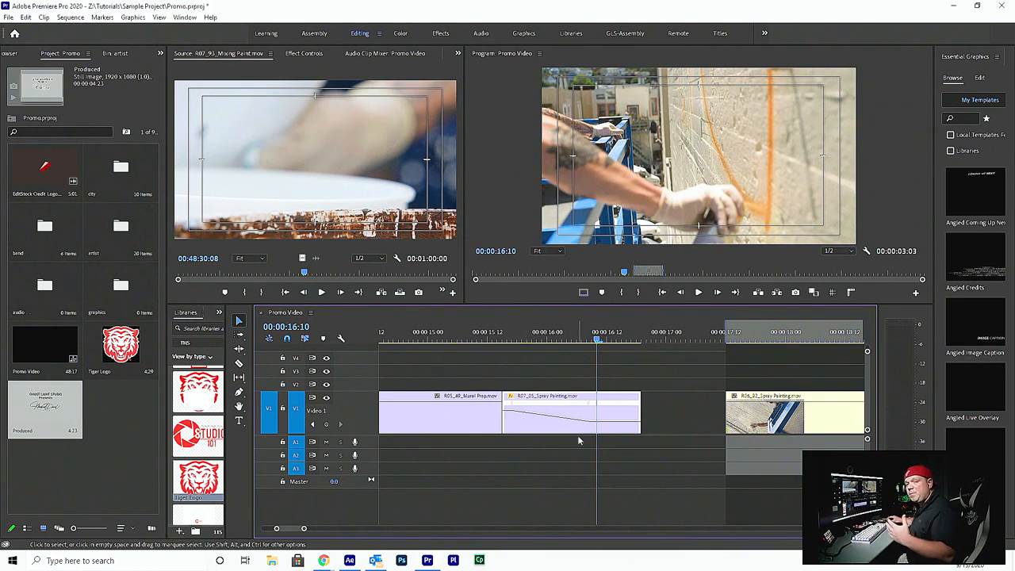
Set the time interpolation of the spray painting clip to Optical Flow
{"action": "key", "text": "ctrl+s"}
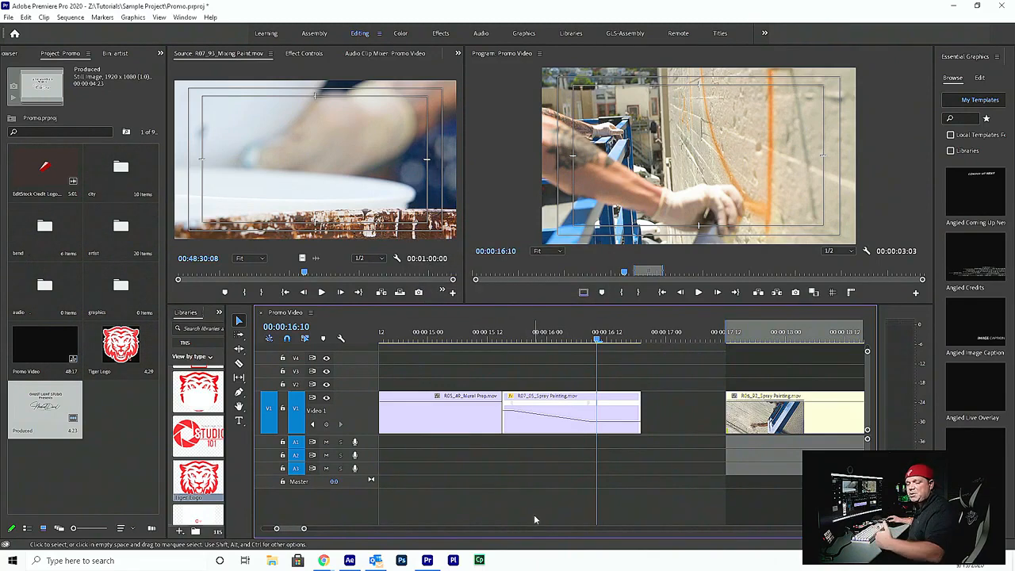
{"action": "right_click", "coordinate": [563, 402]}
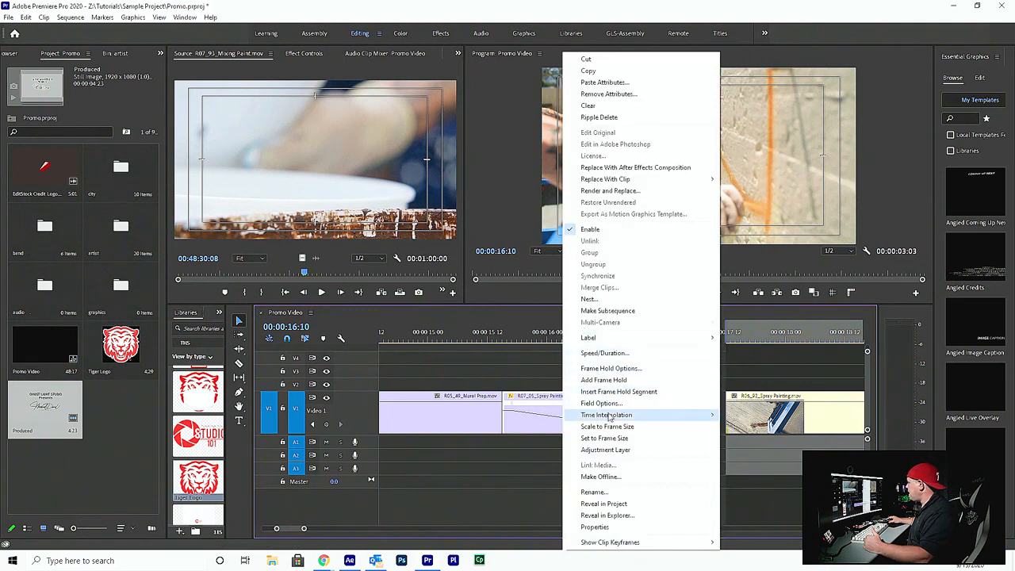
{"action": "mouse_move", "coordinate": [600, 420]}
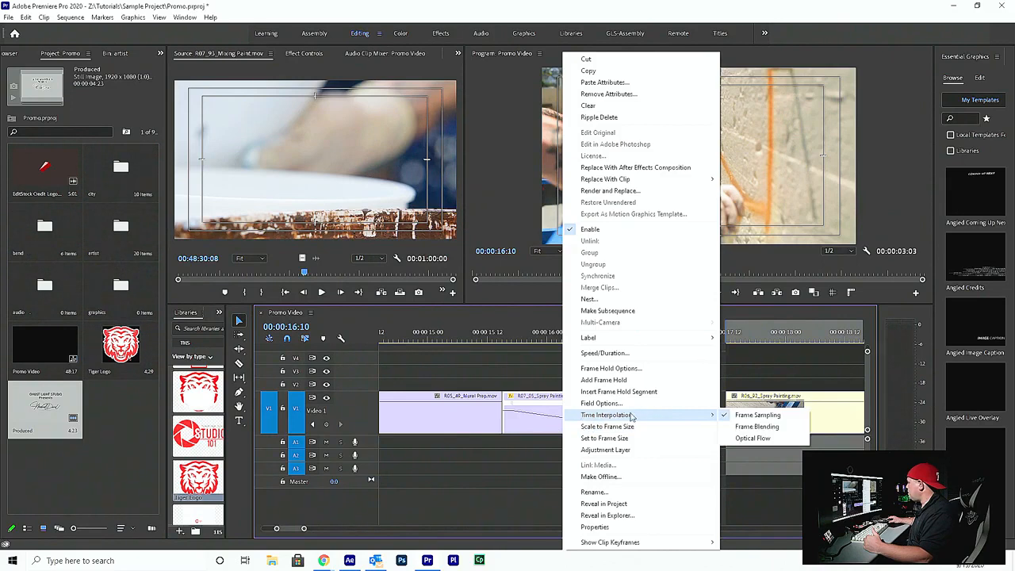
{"action": "left_click", "coordinate": [751, 438]}
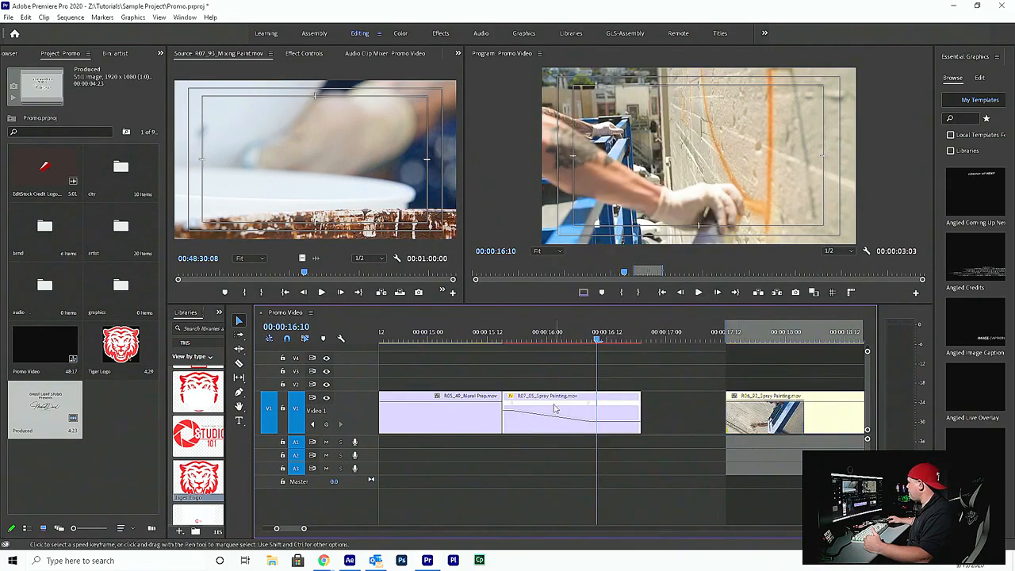
Slip the speed ramp later within the spray painting clip and extend the clip's end to about 00:00:17:04
{"action": "left_click", "coordinate": [543, 334]}
{"action": "left_click_drag", "start_coordinate": [550, 332], "coordinate": [501, 300]}
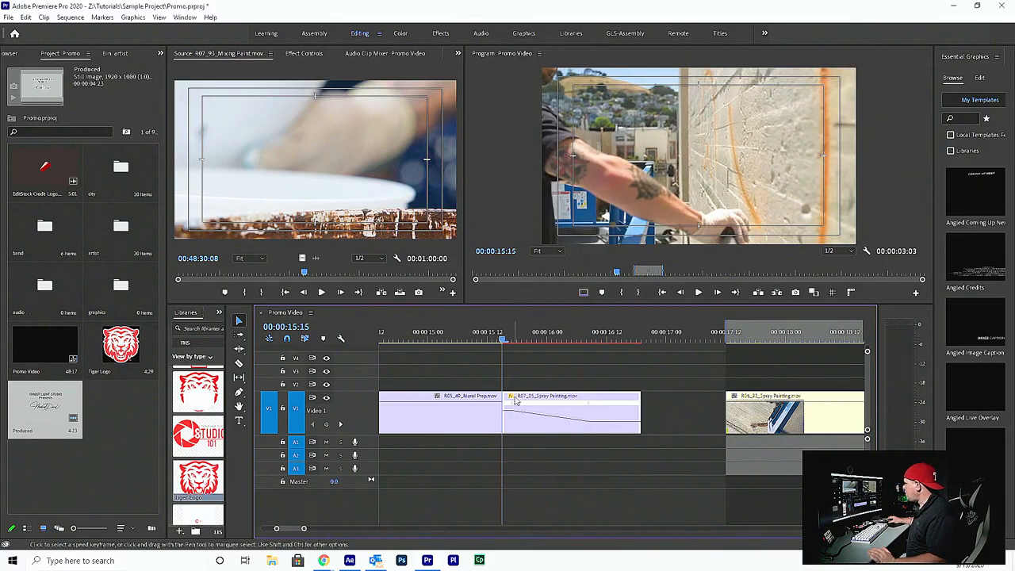
{"action": "left_click", "coordinate": [546, 402]}
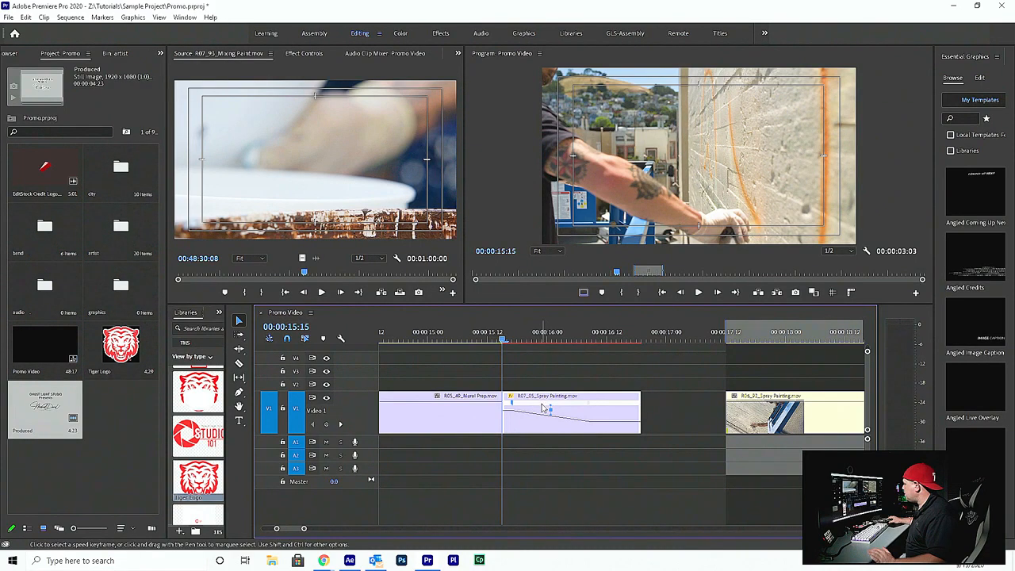
{"action": "left_click_drag", "start_coordinate": [544, 407], "coordinate": [559, 399]}
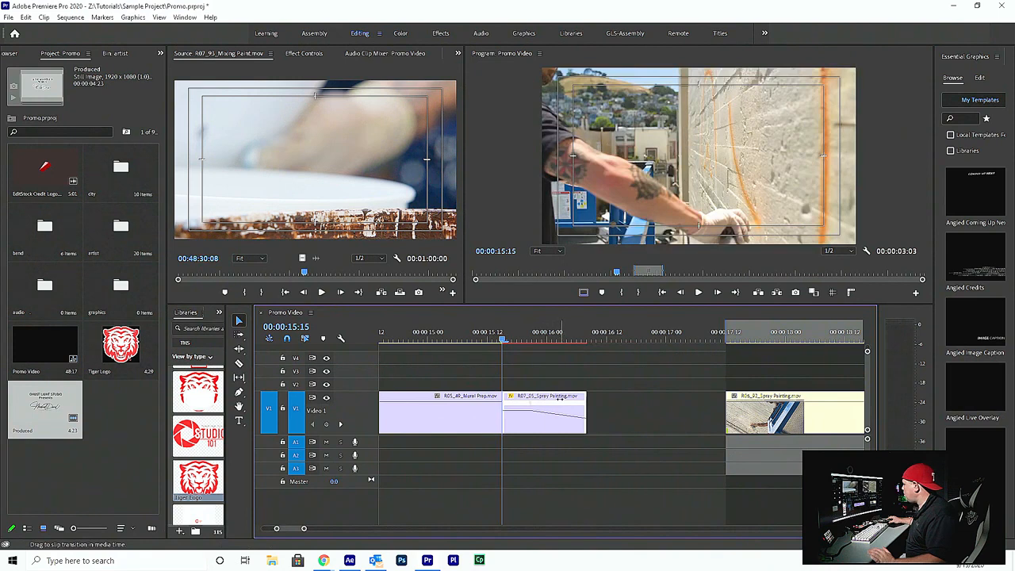
{"action": "mouse_move", "coordinate": [586, 398]}
{"action": "left_mouse_down"}
{"action": "mouse_move", "coordinate": [713, 397]}
{"action": "mouse_move", "coordinate": [686, 400]}
{"action": "left_mouse_up"}
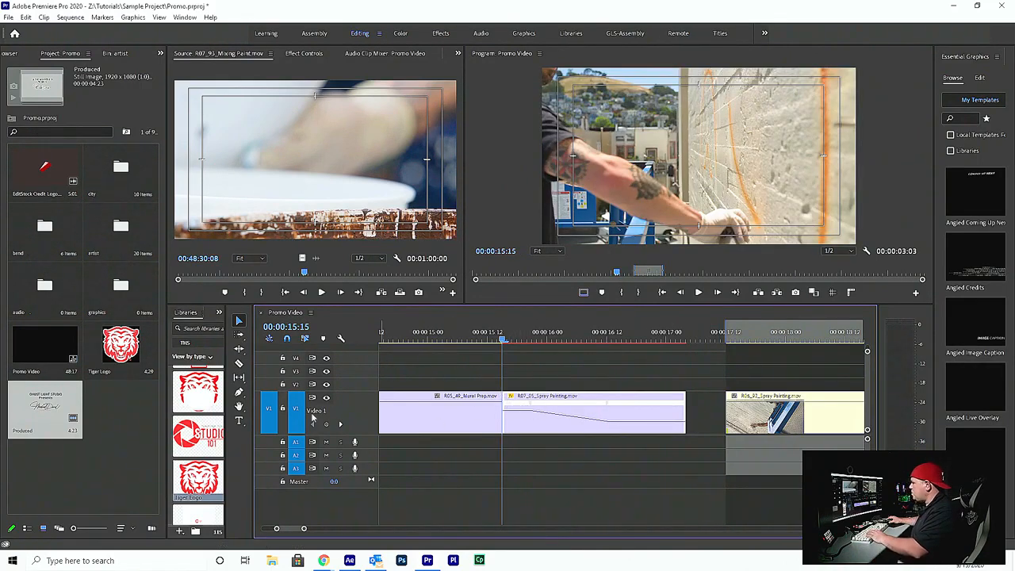
Ripple trim the start of the spray painting clip to add about 4 frames at its head
{"action": "left_click", "coordinate": [238, 349]}
{"action": "left_click", "coordinate": [239, 349]}
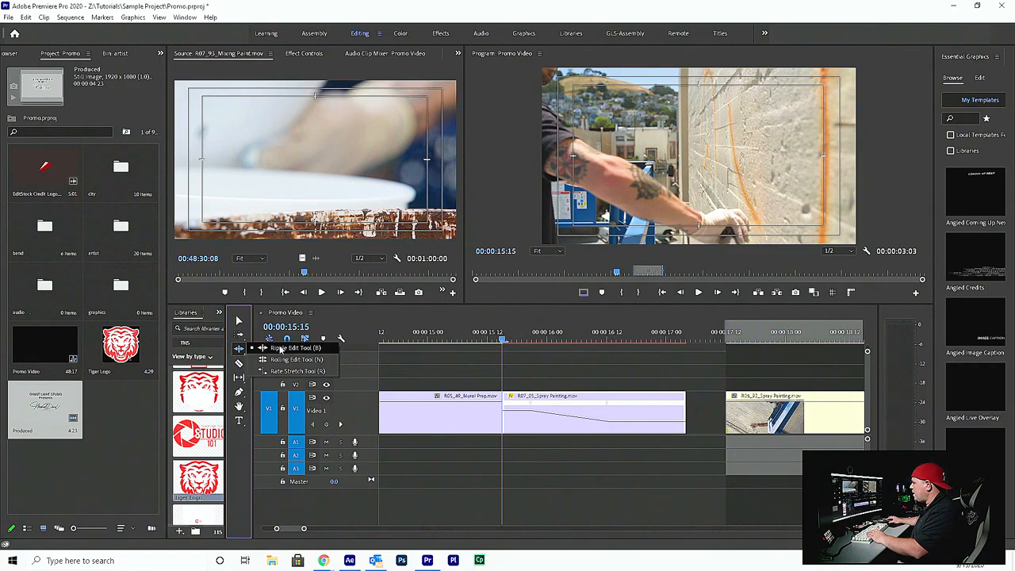
{"action": "left_click", "coordinate": [279, 349]}
{"action": "left_click_drag", "start_coordinate": [507, 407], "coordinate": [475, 405]}
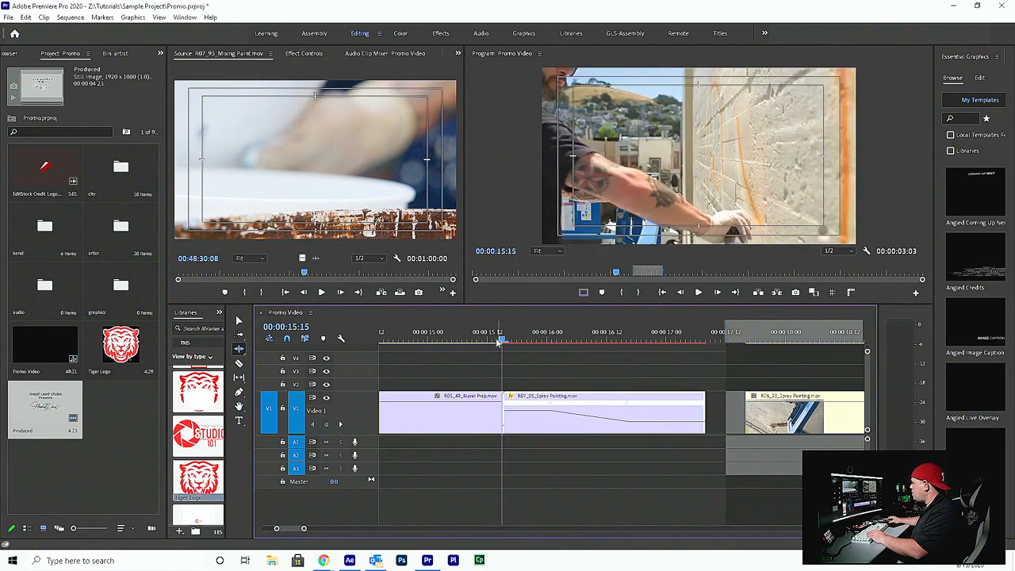
Shorten the speed ramp to end at about 00:00:16:14 and trim the spray painting clip's end to about 00:00:16:21
{"action": "left_click_drag", "start_coordinate": [501, 339], "coordinate": [632, 353]}
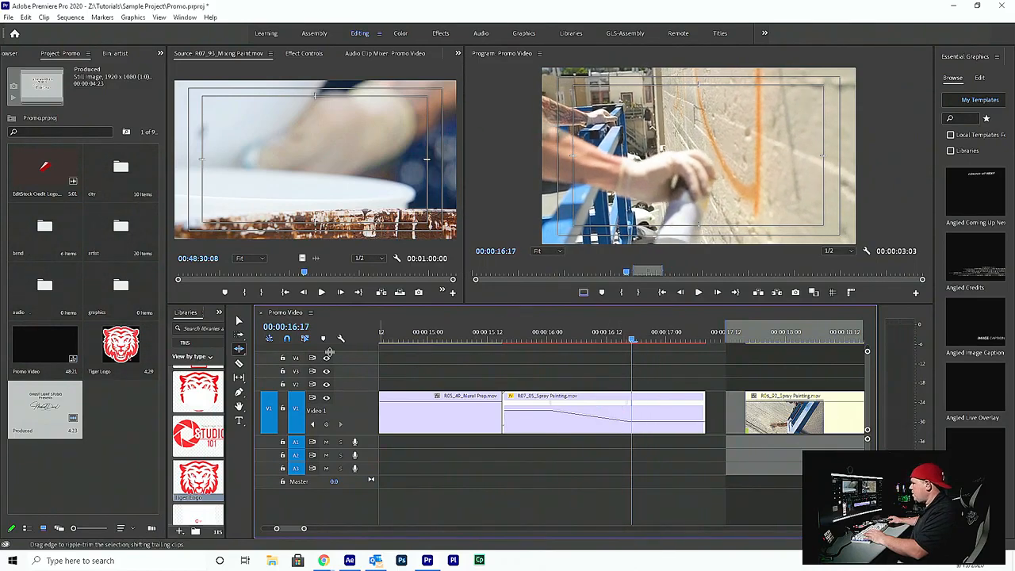
{"action": "left_click", "coordinate": [241, 321]}
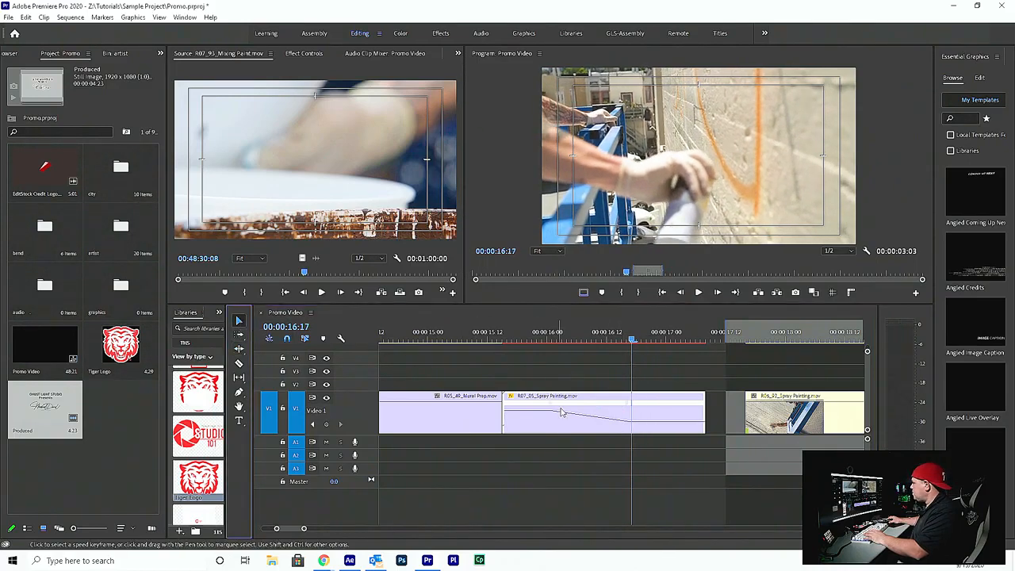
{"action": "left_click_drag", "start_coordinate": [626, 408], "coordinate": [612, 409]}
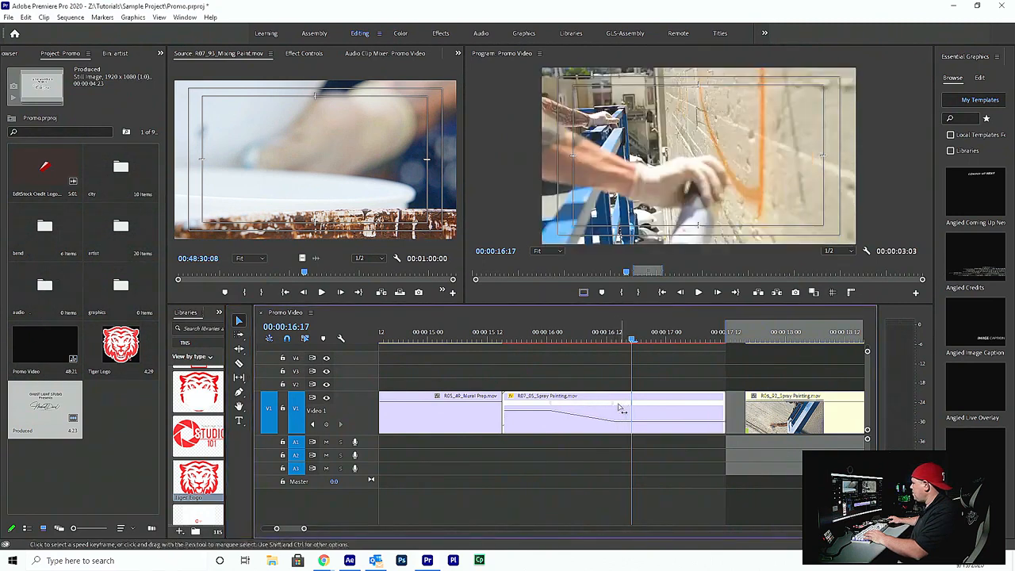
{"action": "left_click_drag", "start_coordinate": [508, 336], "coordinate": [617, 347]}
{"action": "left_click_drag", "start_coordinate": [721, 396], "coordinate": [653, 395]}
Play back the ramp, tighten it to end at about 00:00:16:11, and lower the speed after it
{"action": "left_click", "coordinate": [487, 333]}
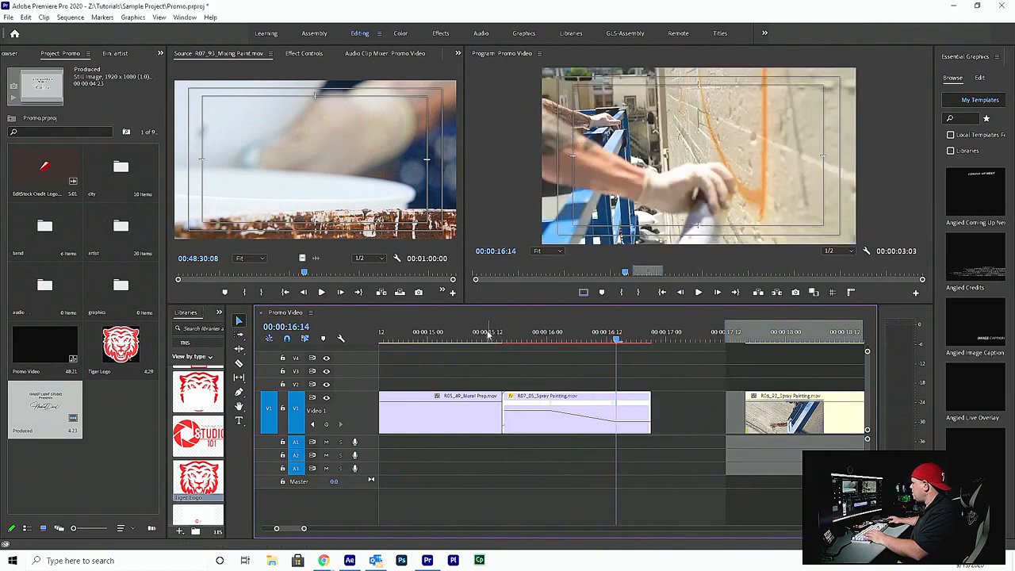
{"action": "key", "text": "space"}
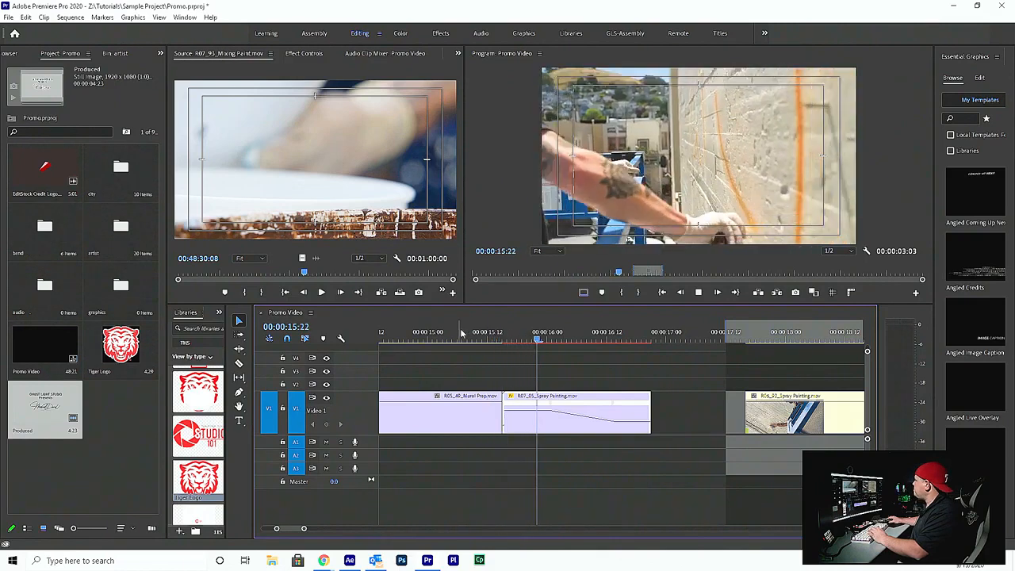
{"action": "left_click", "coordinate": [501, 333]}
{"action": "key", "text": "space"}
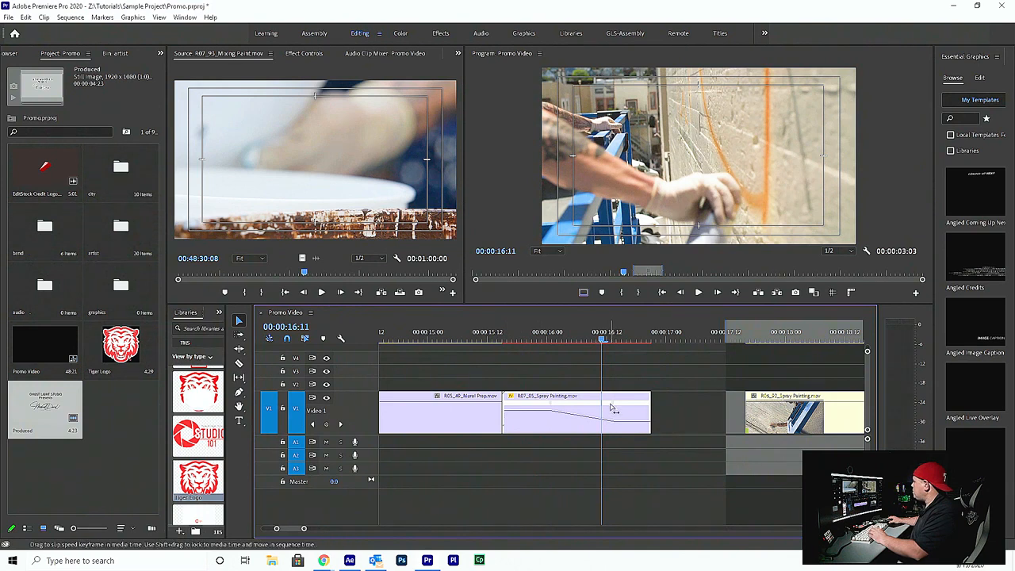
{"action": "mouse_move", "coordinate": [612, 408]}
{"action": "left_mouse_down"}
{"action": "mouse_move", "coordinate": [586, 414]}
{"action": "mouse_move", "coordinate": [633, 429]}
{"action": "left_mouse_up"}
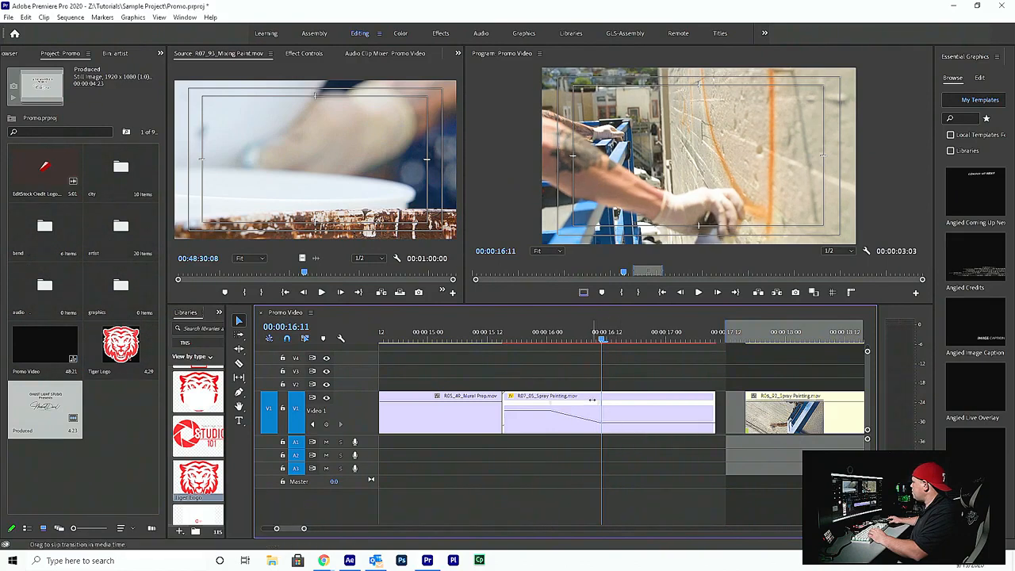
{"action": "left_click", "coordinate": [513, 338]}
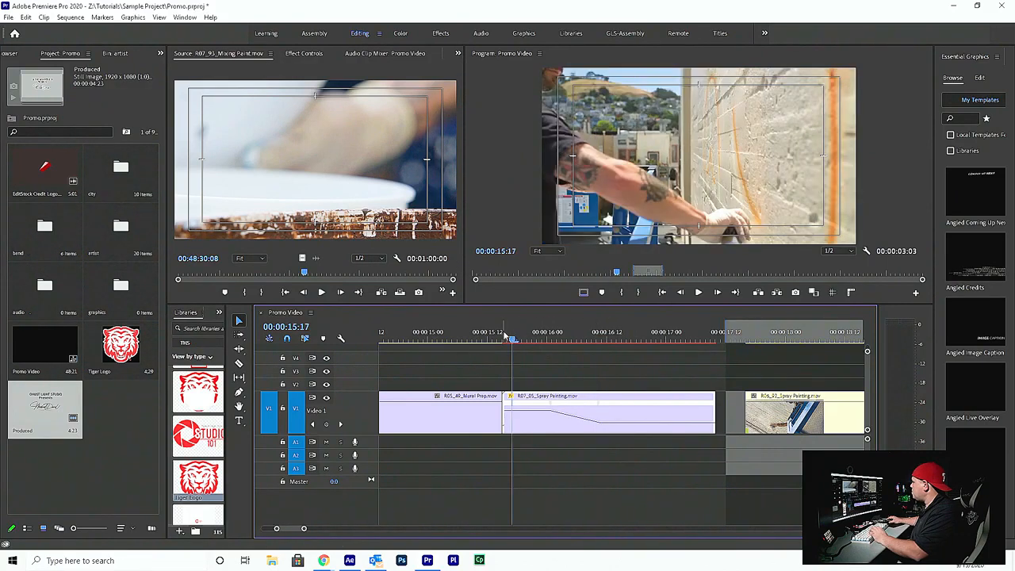
{"action": "key", "text": "space"}
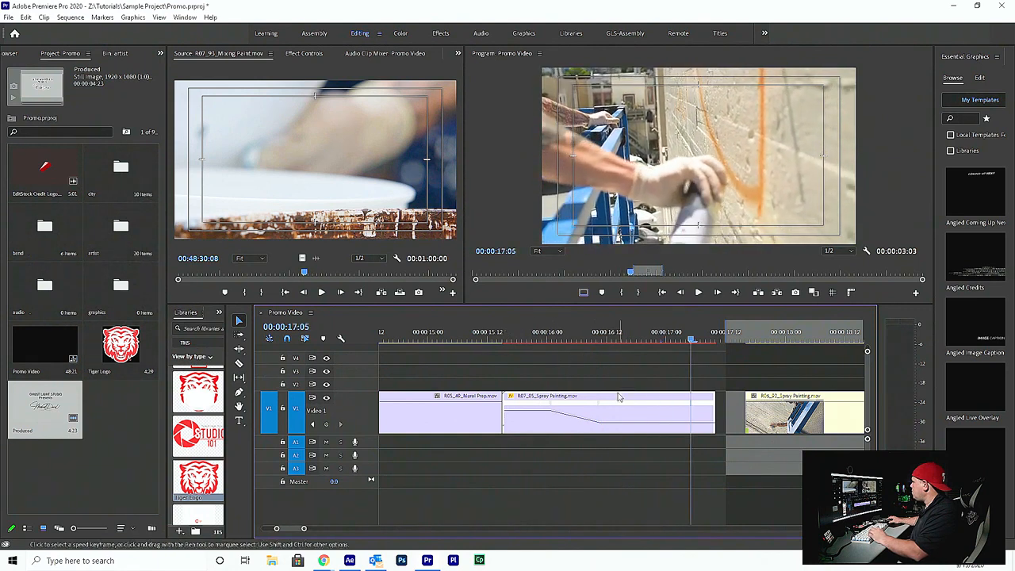
Slip the whole speed ramp earlier in the spray painting clip and play the result
{"action": "left_click_drag", "start_coordinate": [580, 403], "coordinate": [539, 402]}
{"action": "left_click", "coordinate": [497, 333]}
{"action": "key", "text": "space"}
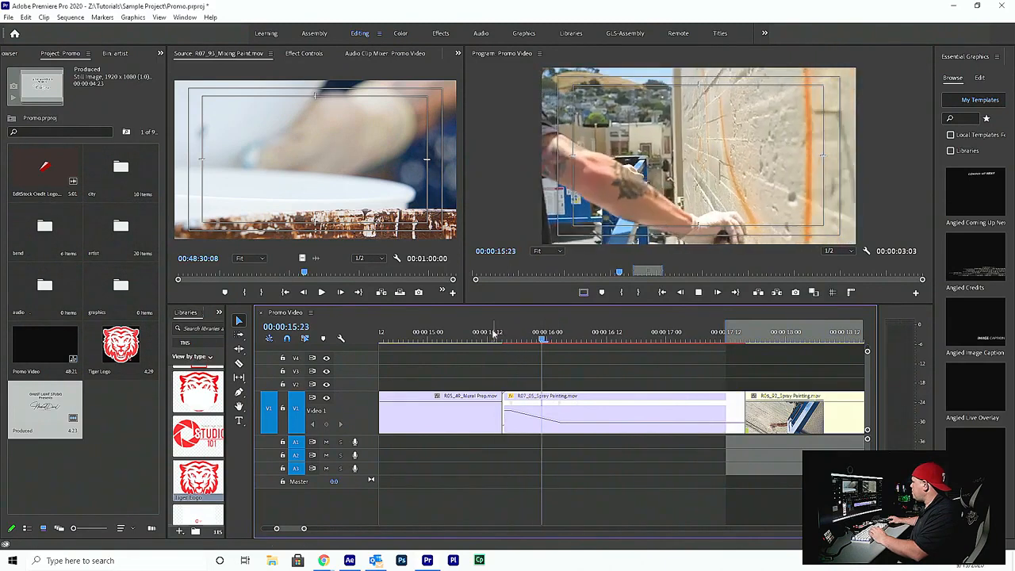
{"action": "key", "text": "space"}
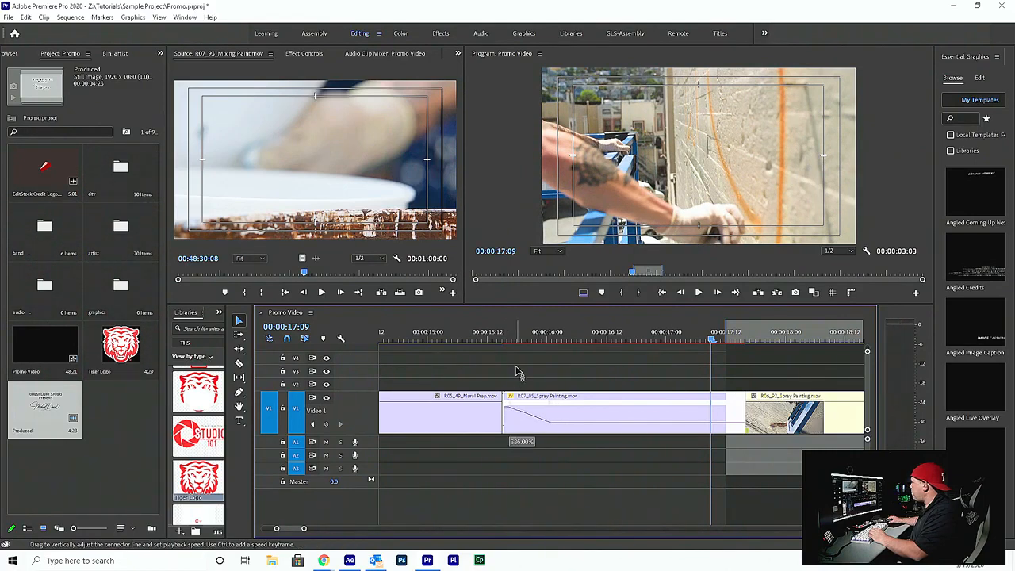
Raise the spray painting clip's speed before the ramp further and play back the transition from the previous clip
{"action": "left_click_drag", "start_coordinate": [513, 238], "coordinate": [513, 238]}
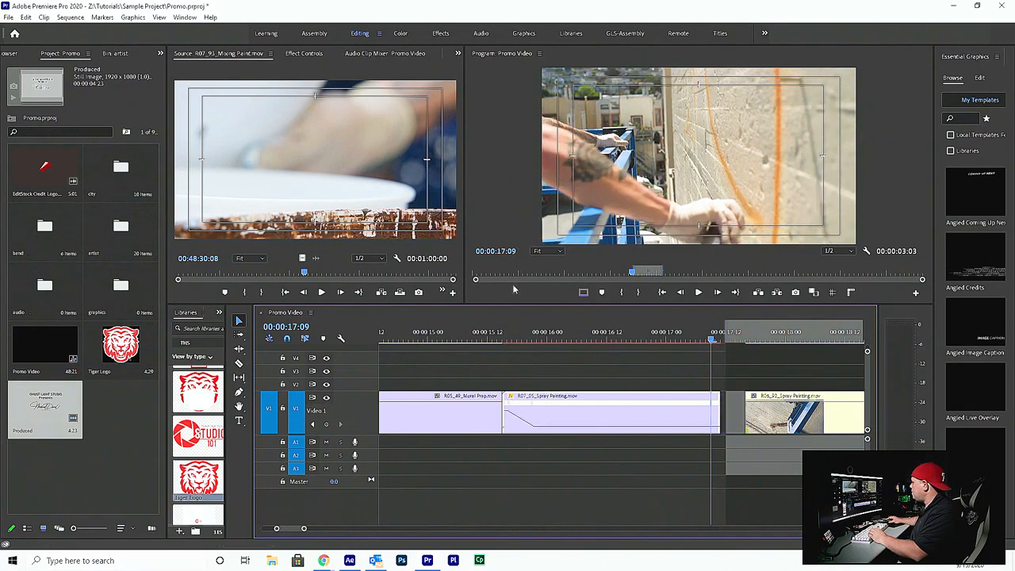
{"action": "left_click", "coordinate": [480, 331]}
{"action": "key", "text": "space"}
{"action": "key", "text": "space"}
{"action": "left_click", "coordinate": [452, 331]}
{"action": "key", "text": "space"}
{"action": "key", "text": "space"}
Try to ripple-trim the cut between the mural prep and first spray painting clips and slip the ramp
{"action": "key", "text": "b"}
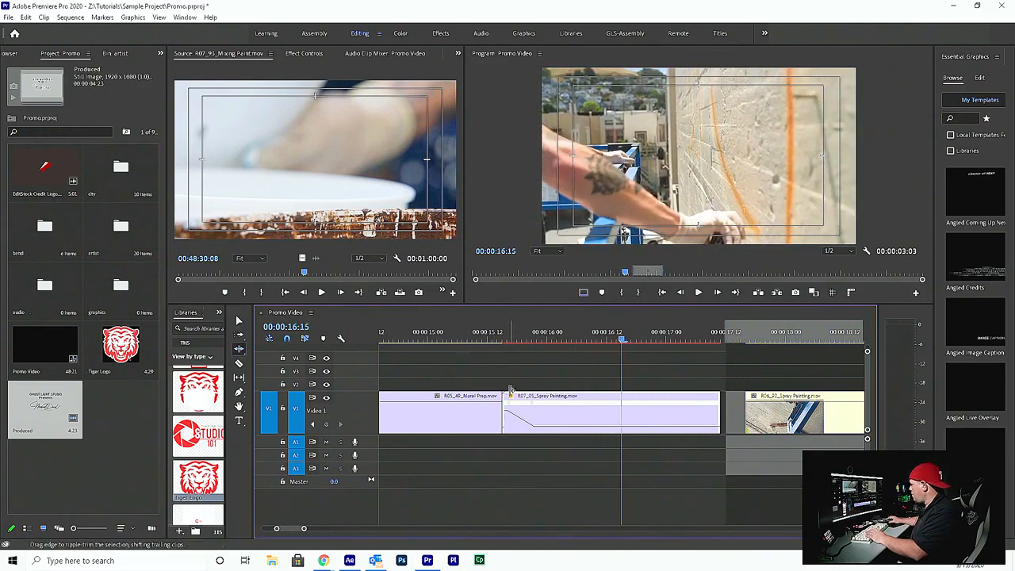
{"action": "left_click_drag", "start_coordinate": [506, 411], "coordinate": [441, 402]}
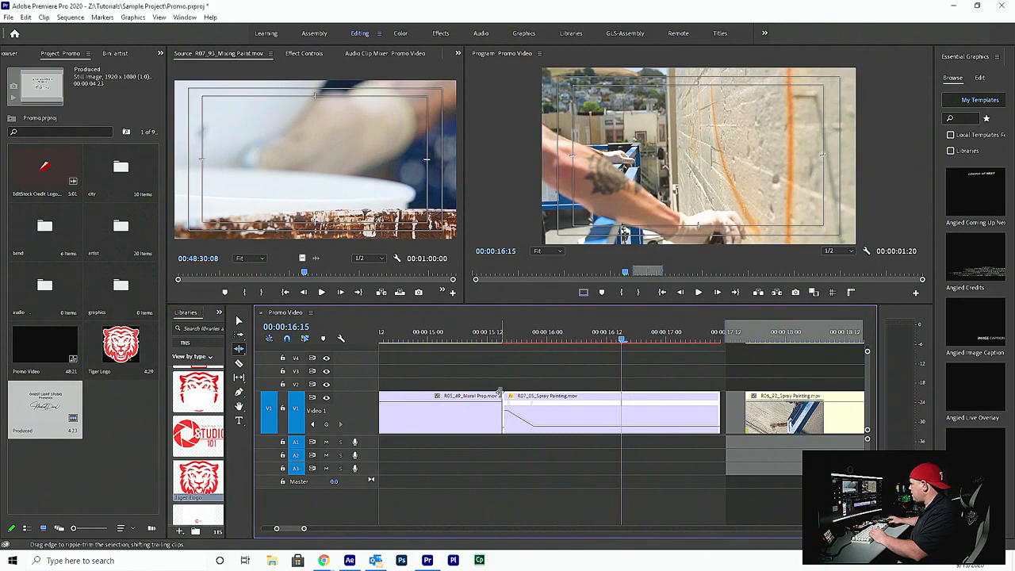
{"action": "left_click_drag", "start_coordinate": [502, 394], "coordinate": [503, 395]}
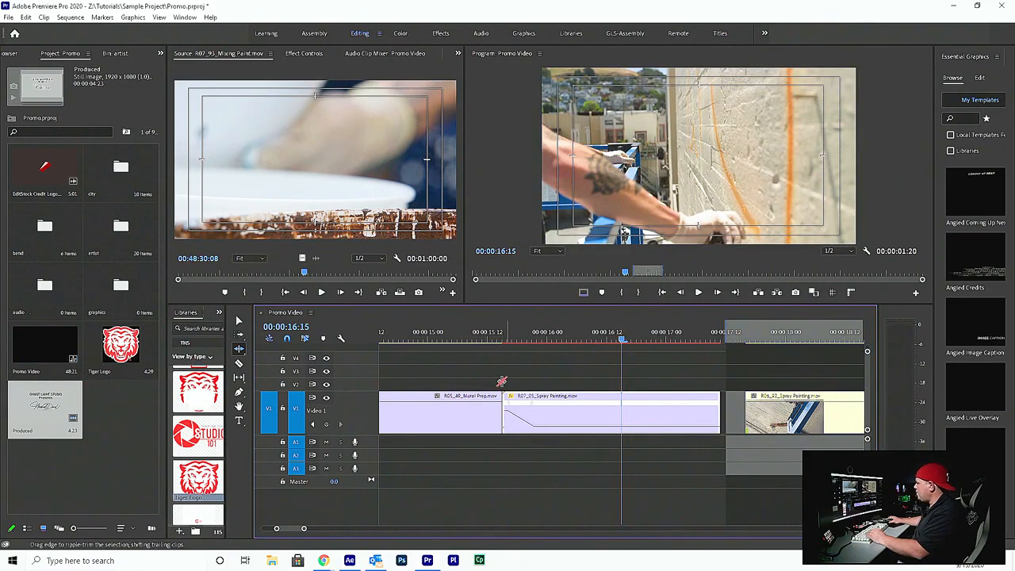
{"action": "key", "text": "v"}
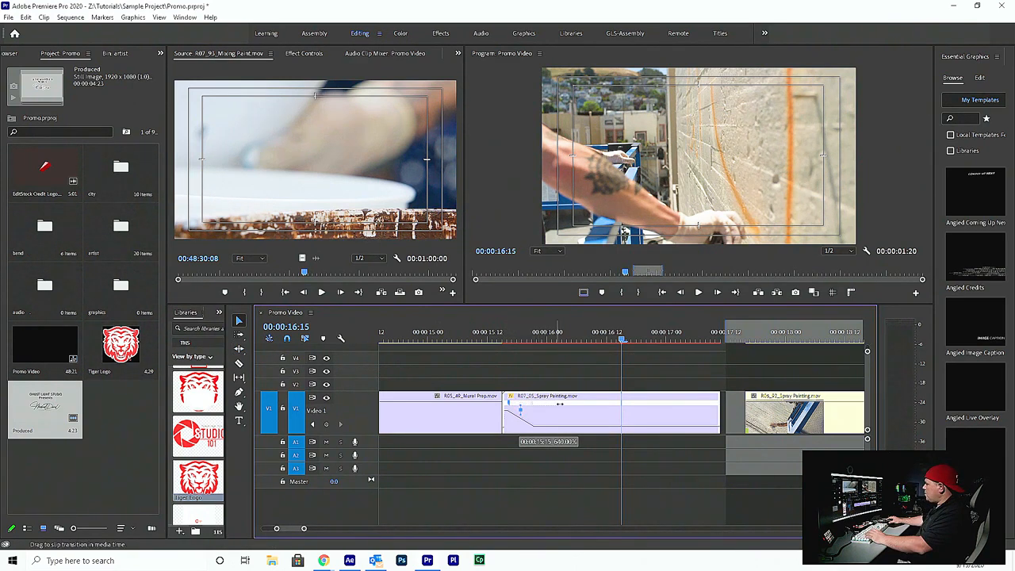
{"action": "left_click_drag", "start_coordinate": [586, 404], "coordinate": [584, 404]}
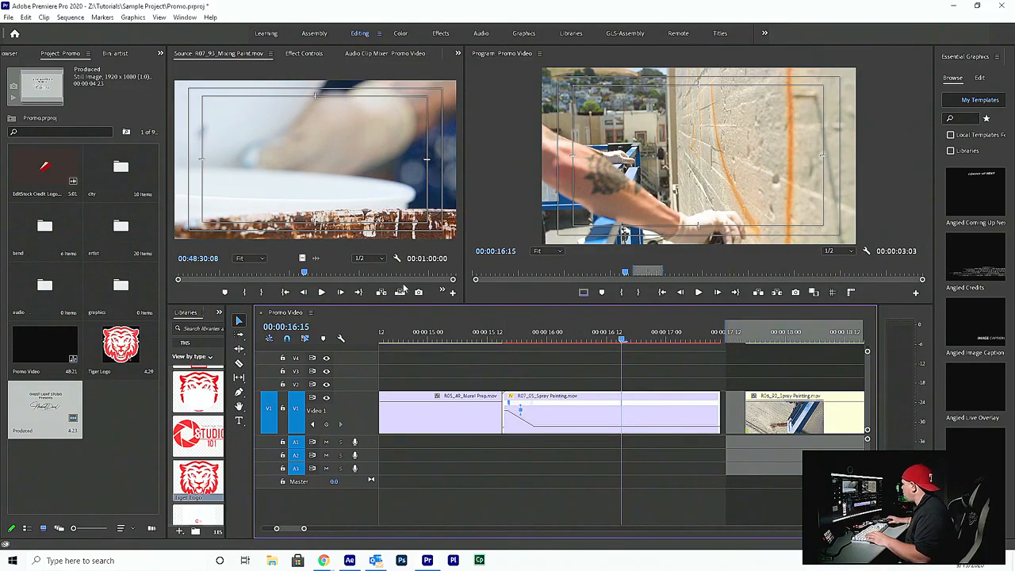
Trim the first spray painting clip's end to about 00:00:17:08 and close the gap before the next clip
{"action": "left_click_drag", "start_coordinate": [720, 401], "coordinate": [701, 393]}
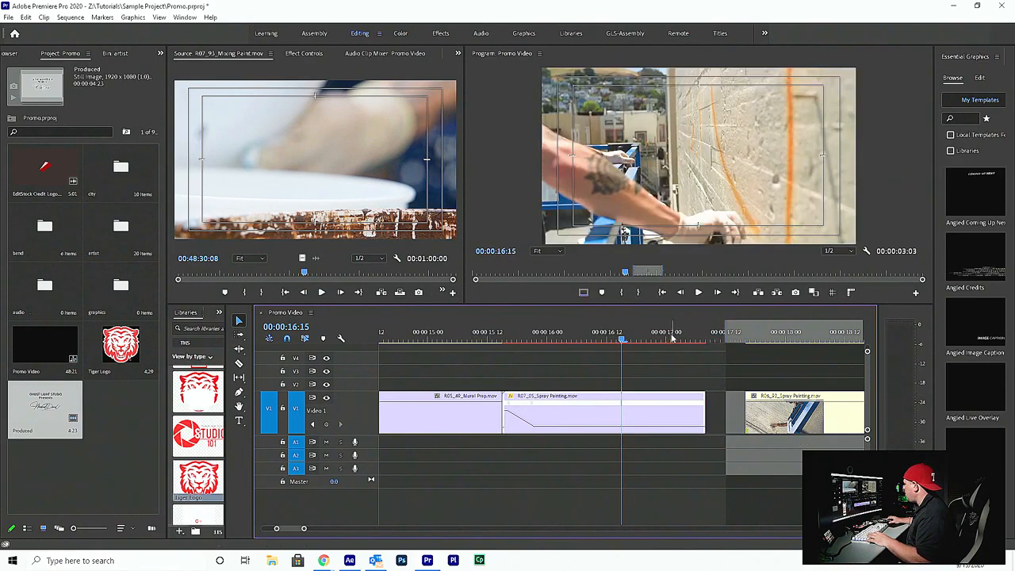
{"action": "left_click_drag", "start_coordinate": [634, 339], "coordinate": [697, 339]}
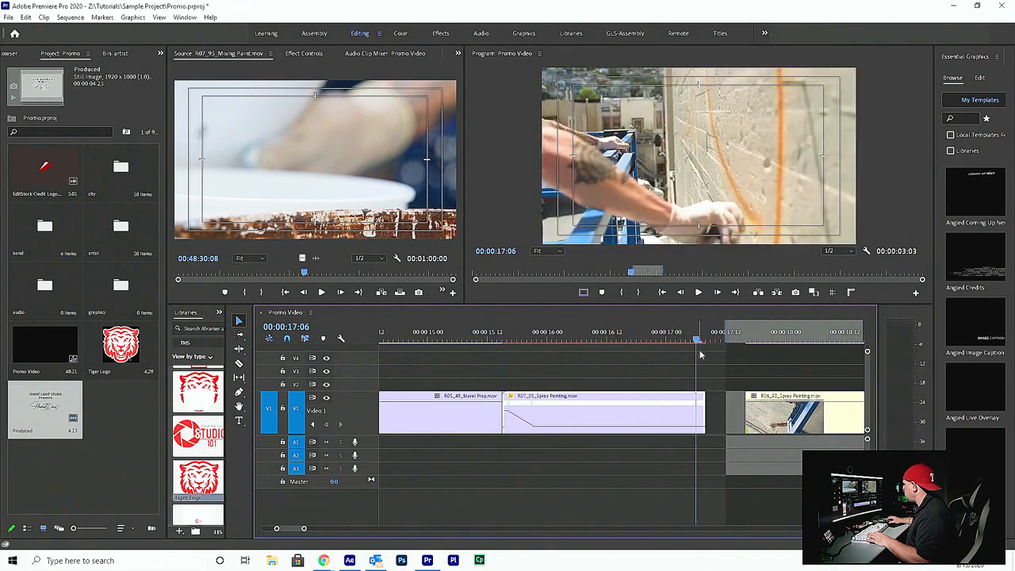
{"action": "left_click", "coordinate": [722, 418]}
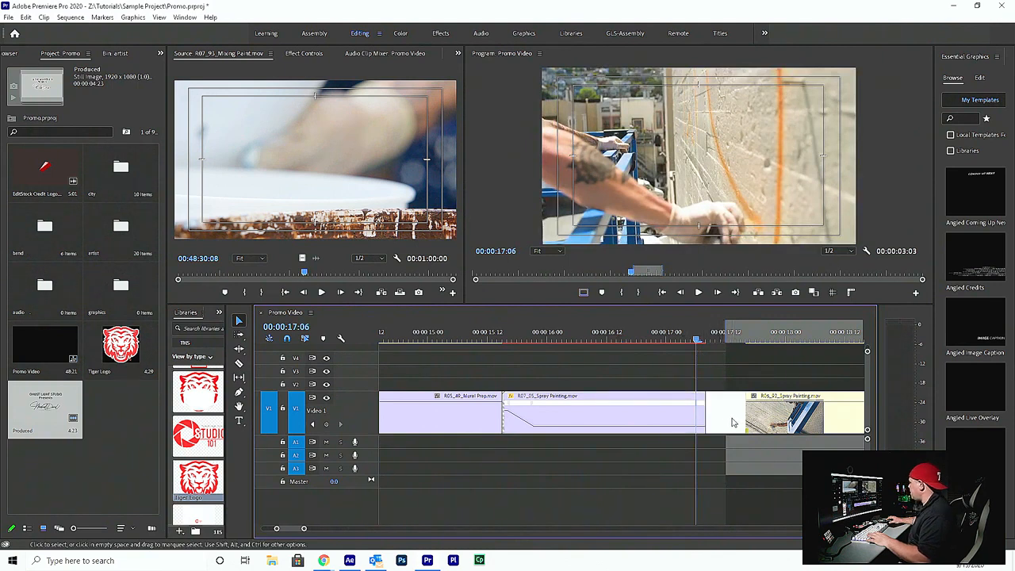
{"action": "key", "text": "Delete"}
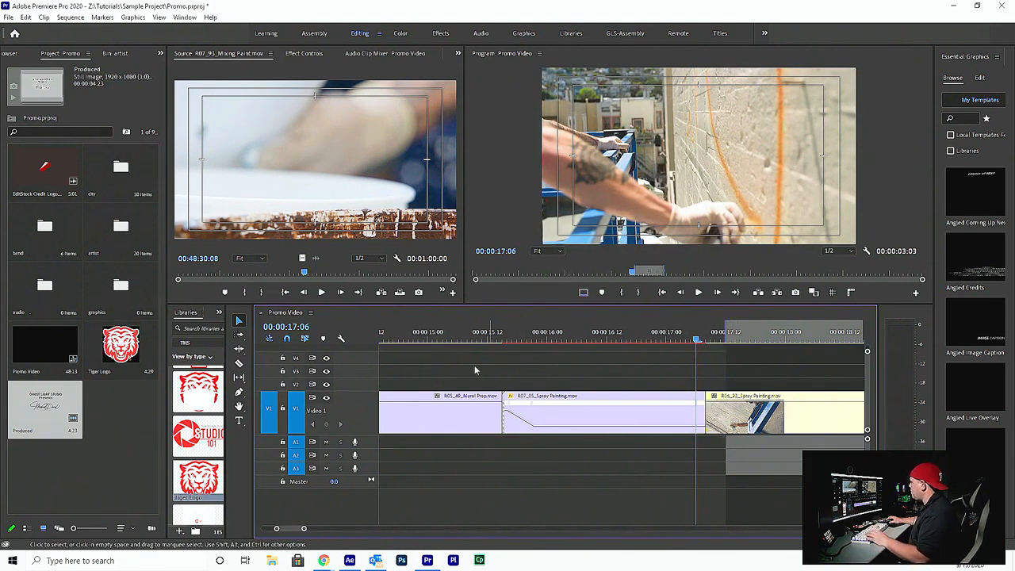
Play back the transition from the mural prep clip through both spray painting clips several times and save the project
{"action": "left_click", "coordinate": [393, 339]}
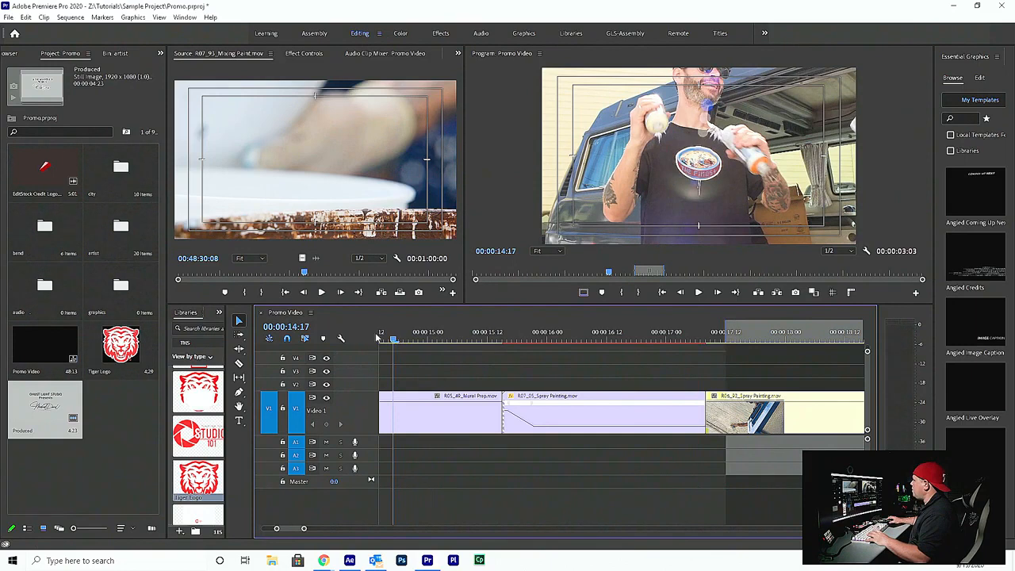
{"action": "left_click_drag", "start_coordinate": [377, 338], "coordinate": [375, 332]}
{"action": "key", "text": "space"}
{"action": "key", "text": "space"}
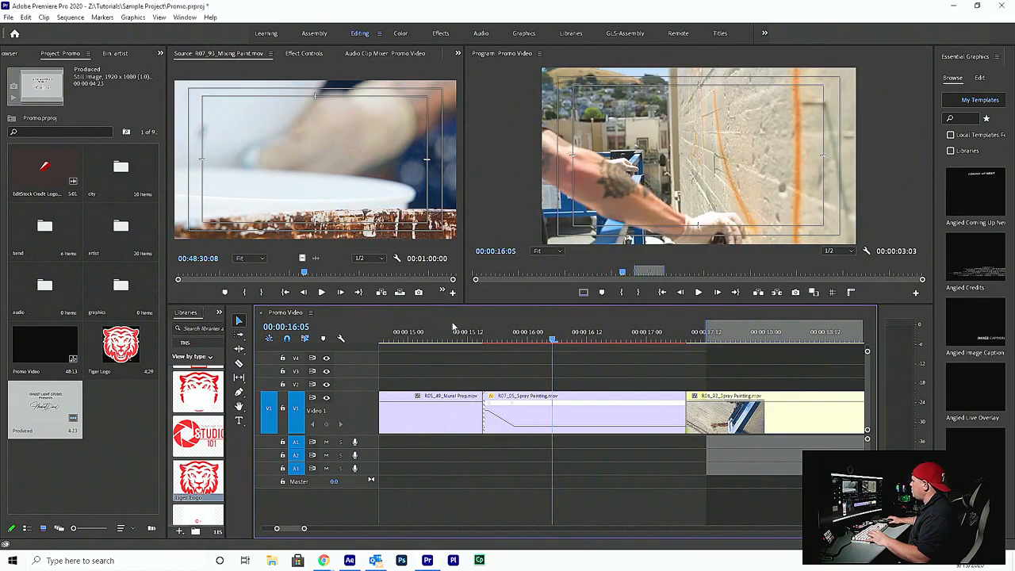
{"action": "left_click", "coordinate": [389, 340]}
{"action": "key", "text": "space"}
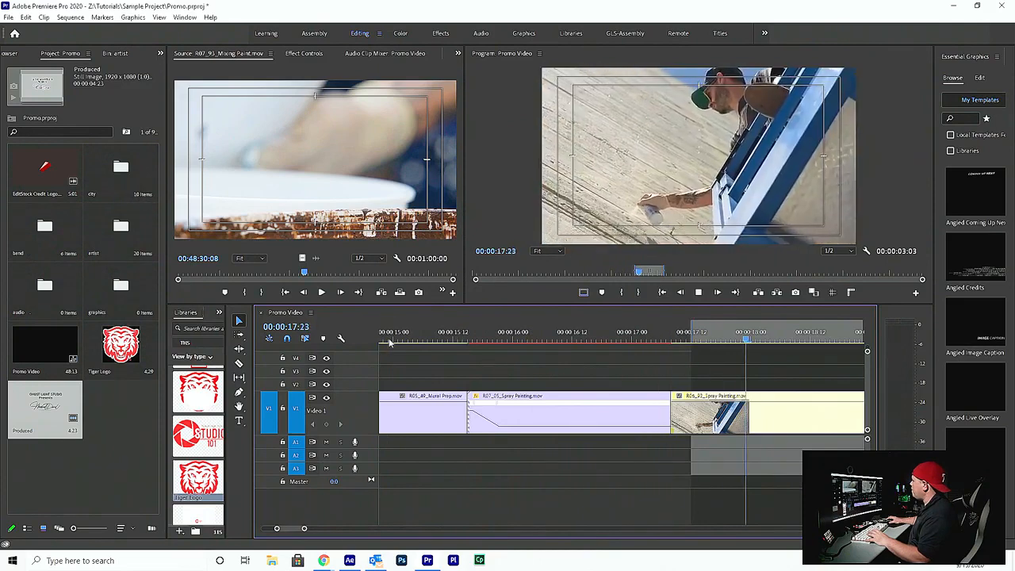
{"action": "key", "text": "space"}
{"action": "left_click_drag", "start_coordinate": [418, 338], "coordinate": [407, 338]}
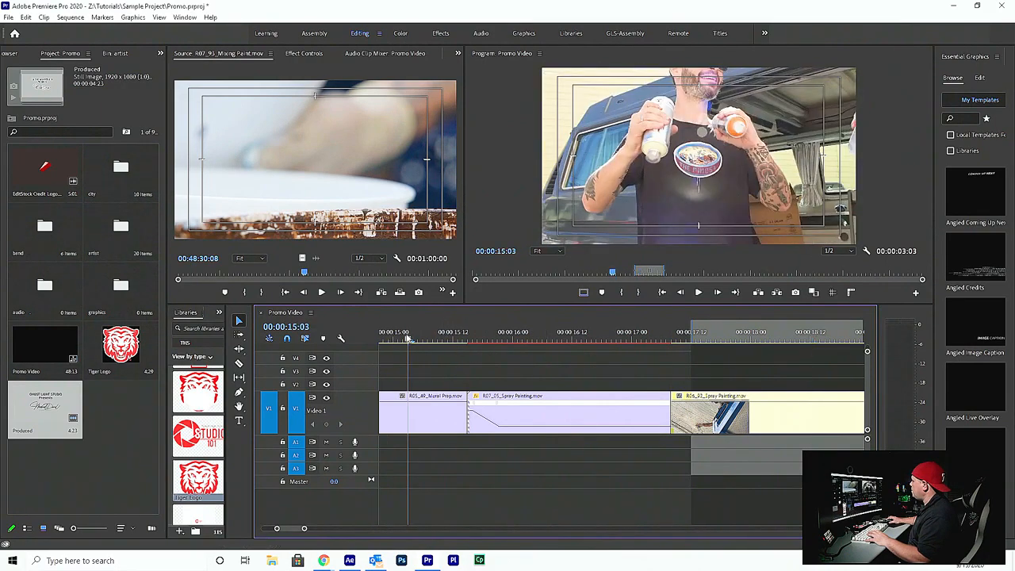
{"action": "key", "text": "space"}
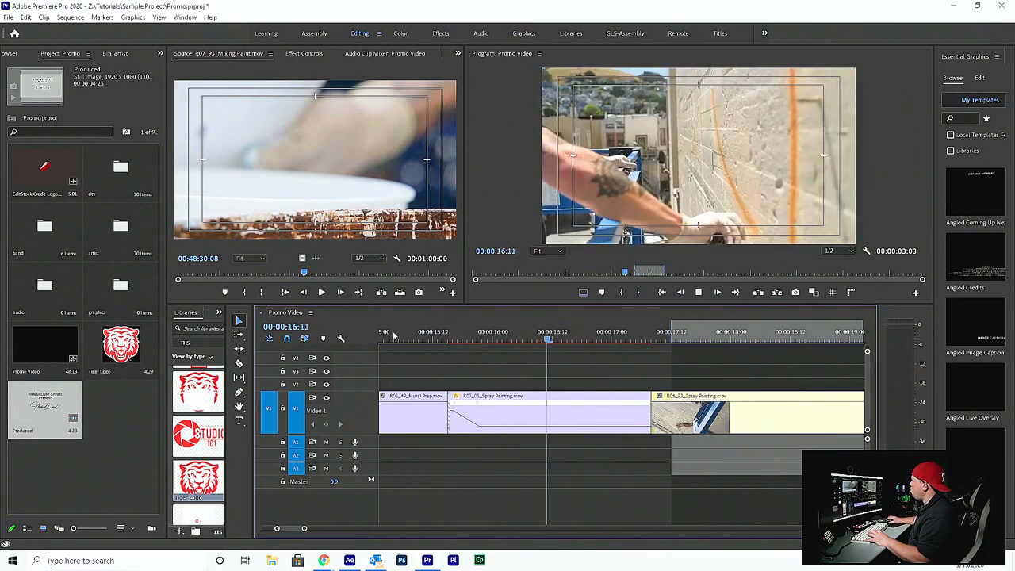
{"action": "mouse_move", "coordinate": [406, 336]}
{"action": "left_mouse_down"}
{"action": "mouse_move", "coordinate": [460, 336]}
{"action": "mouse_move", "coordinate": [424, 339]}
{"action": "left_mouse_up"}
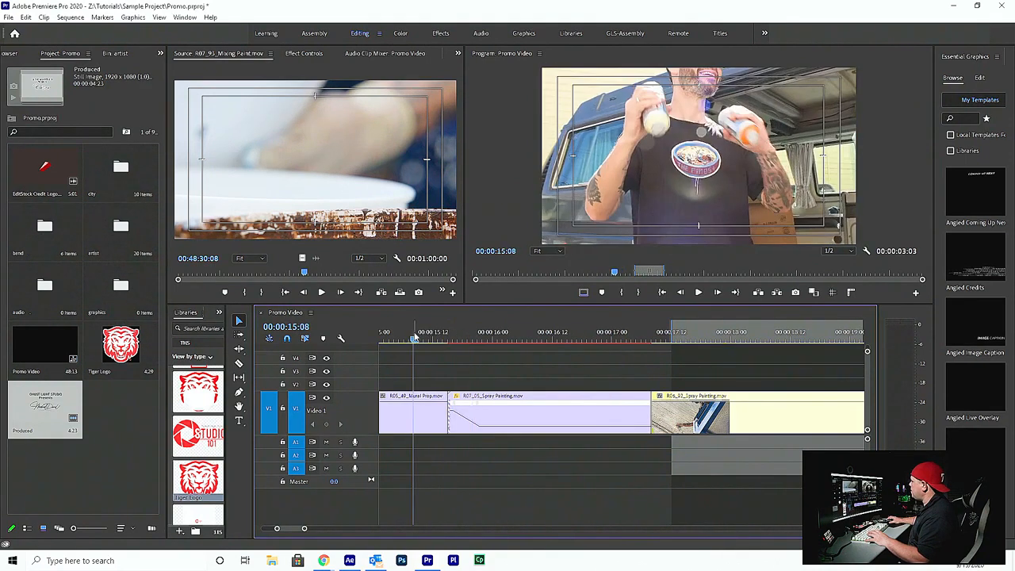
{"action": "key", "text": "space"}
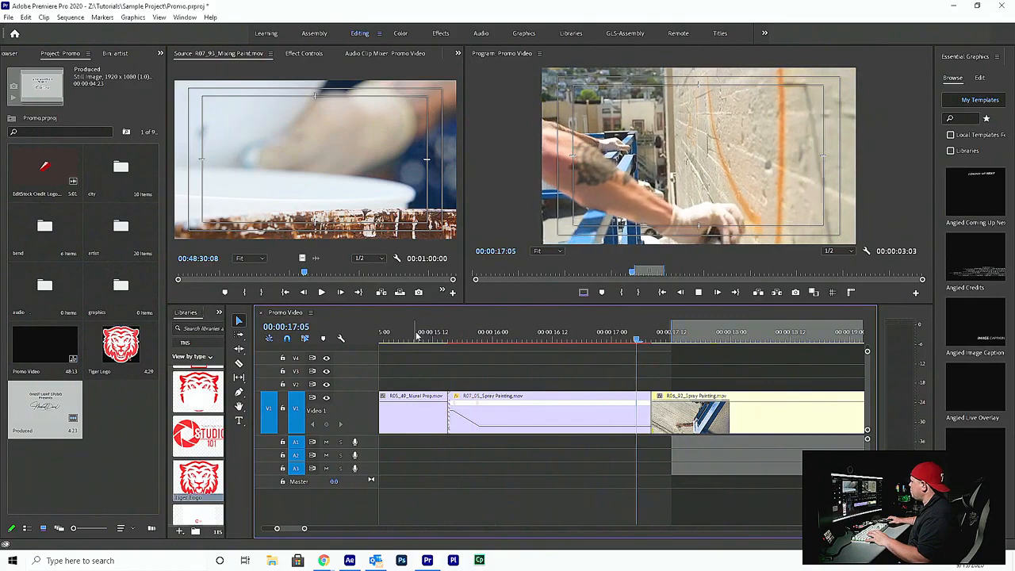
{"action": "key", "text": "space"}
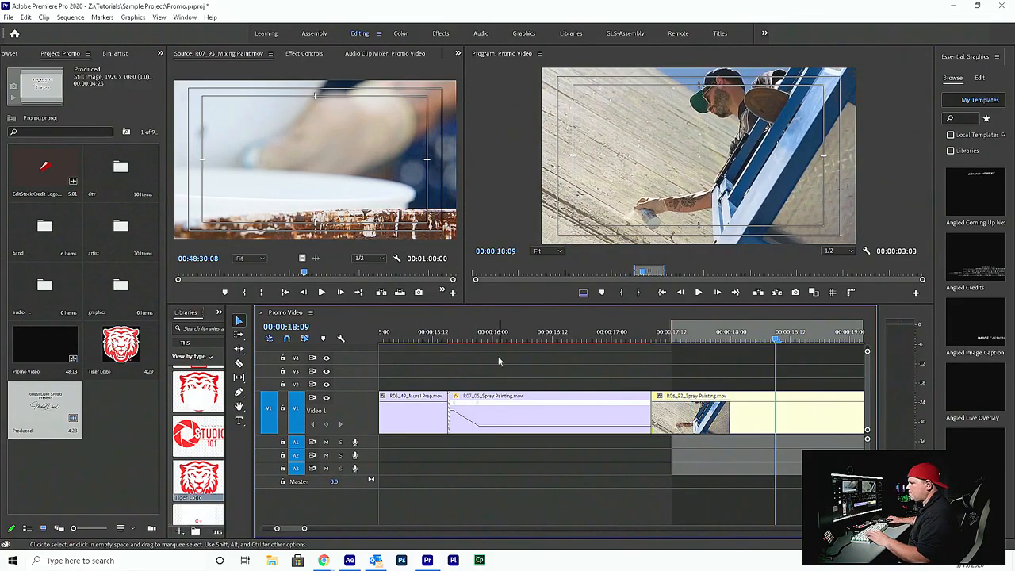
{"action": "key", "text": "ctrl+s"}
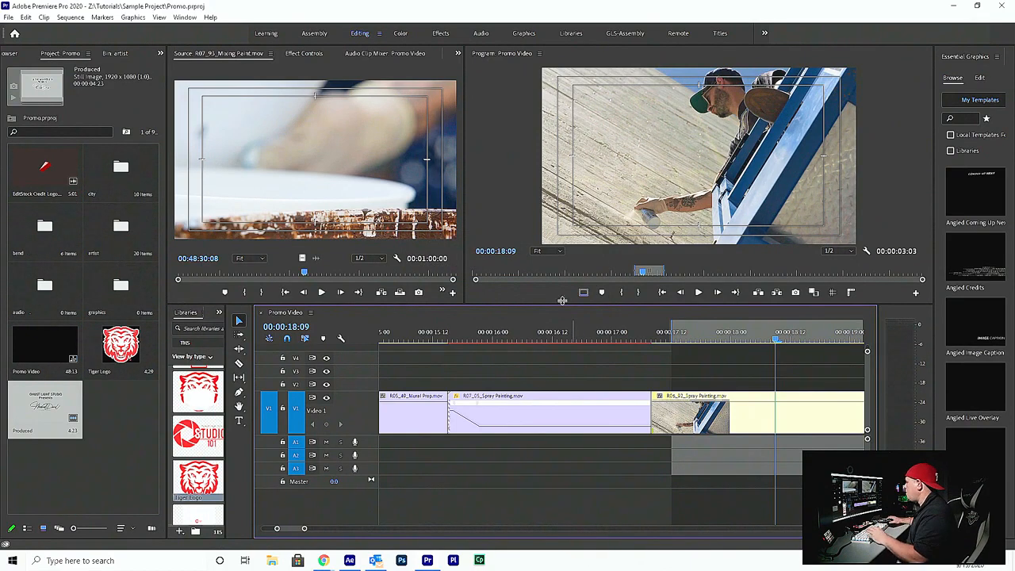
Park the playhead at 00:00:15:05 and show the Time Remapping speed line on the mural prep clip
{"action": "left_click_drag", "start_coordinate": [481, 341], "coordinate": [387, 342]}
{"action": "scroll", "coordinate": [402, 362], "scroll_direction": "up", "scroll_amount": 3}
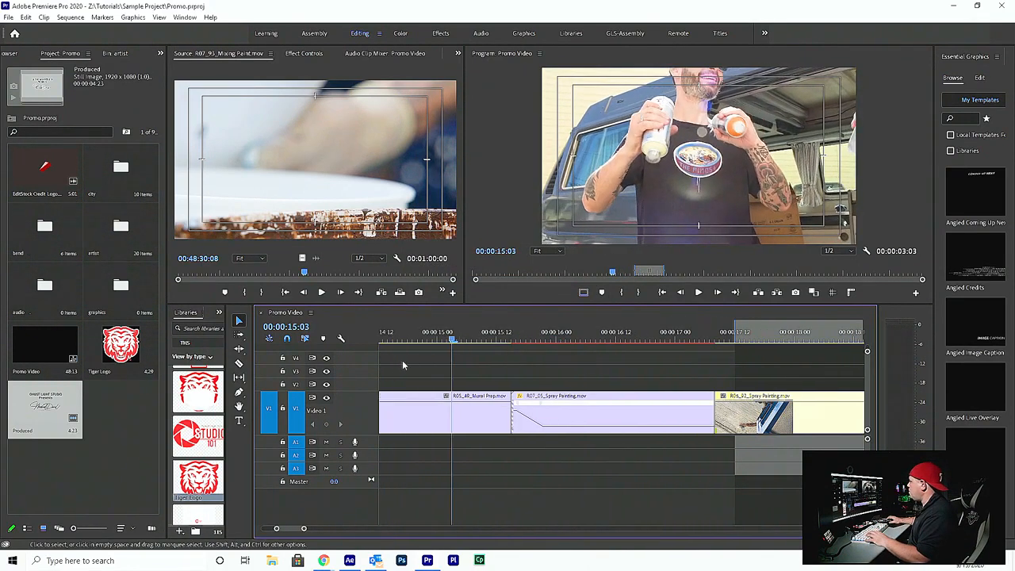
{"action": "key", "text": "space"}
{"action": "left_click", "coordinate": [473, 340]}
{"action": "mouse_move", "coordinate": [474, 340]}
{"action": "left_mouse_down"}
{"action": "mouse_move", "coordinate": [519, 341]}
{"action": "mouse_move", "coordinate": [498, 347]}
{"action": "mouse_move", "coordinate": [492, 432]}
{"action": "left_mouse_up"}
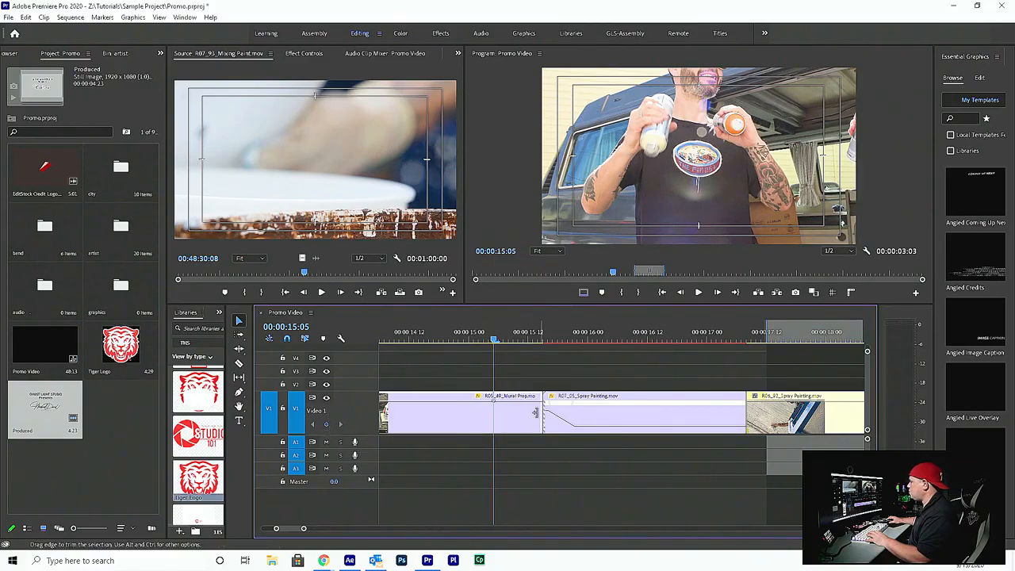
{"action": "right_click", "coordinate": [495, 420]}
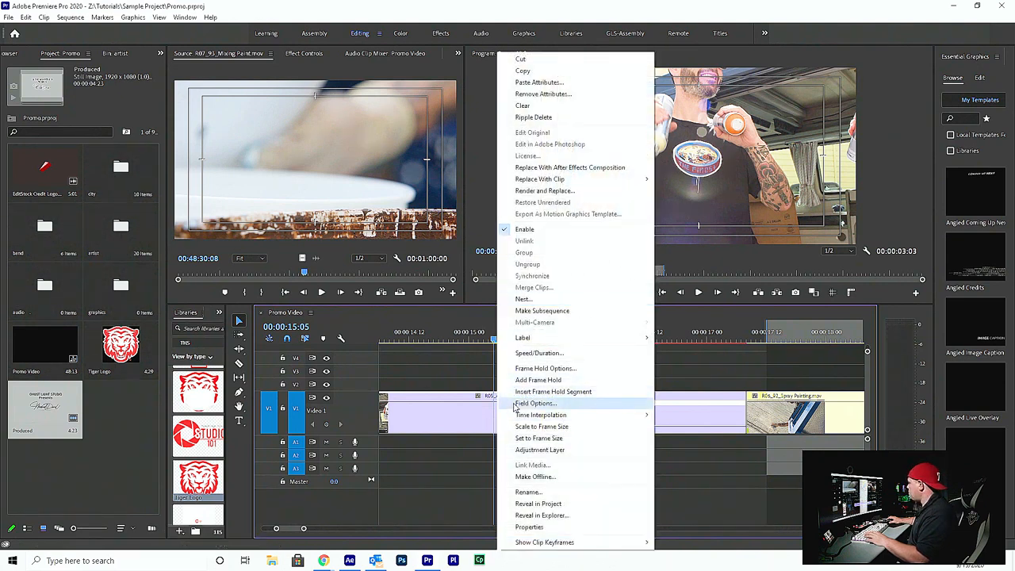
{"action": "left_click", "coordinate": [479, 398]}
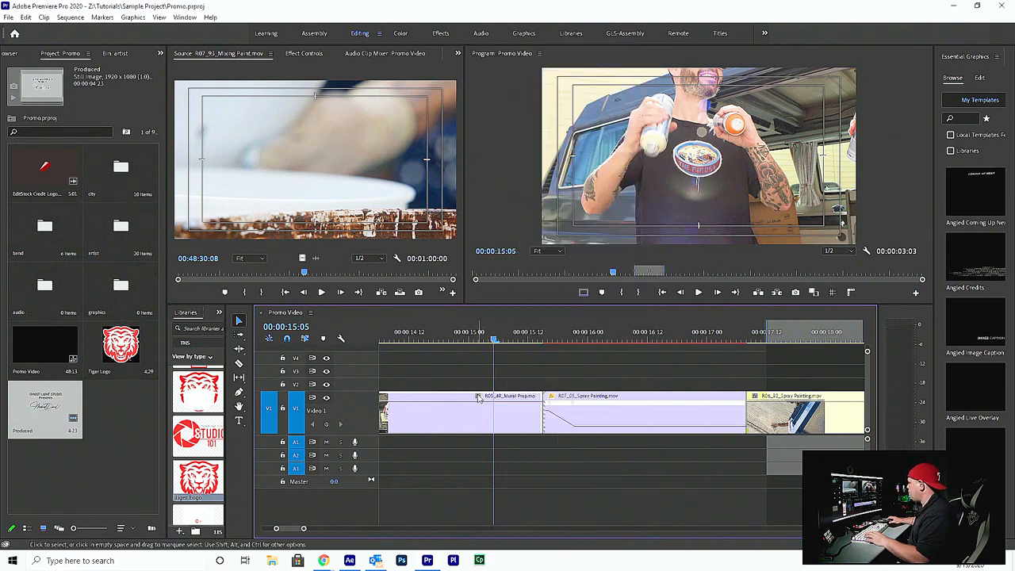
{"action": "left_click", "coordinate": [478, 397]}
{"action": "mouse_move", "coordinate": [499, 431]}
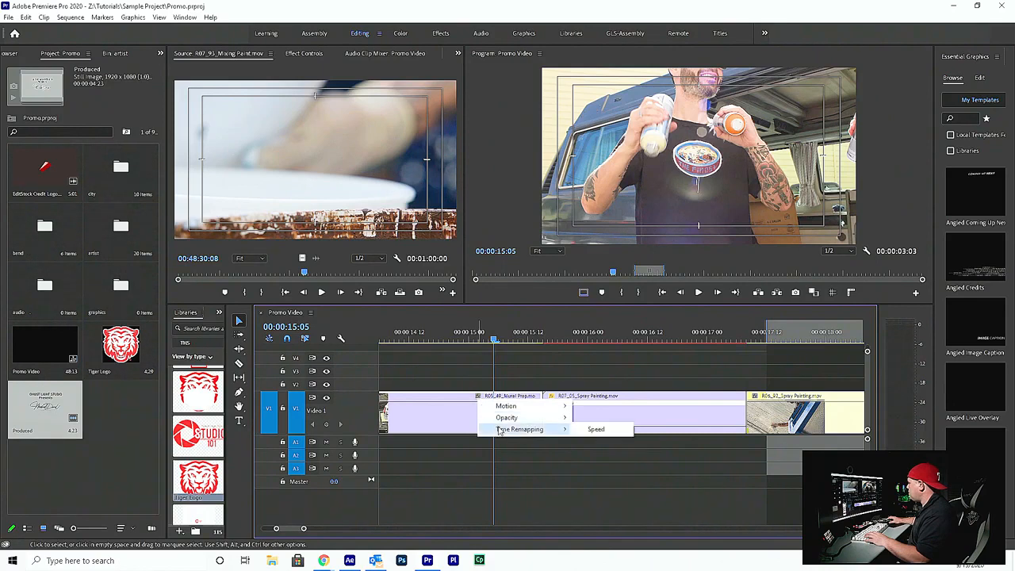
{"action": "left_click", "coordinate": [595, 430]}
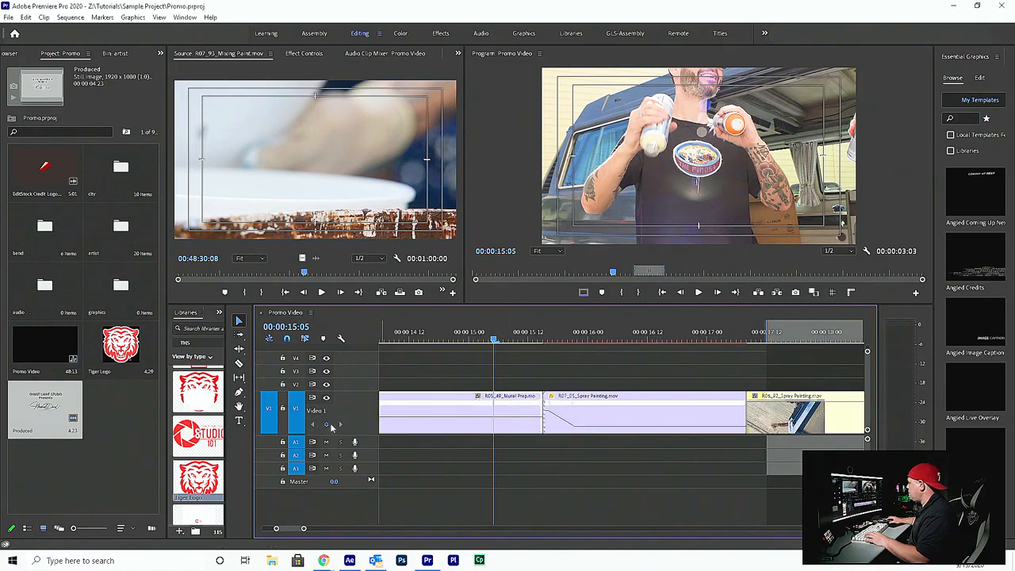
Add a speed keyframe at 00:00:15:05 in the mural prep clip, split it into a ramp, and raise the following speed to about 483%
{"action": "left_click_drag", "start_coordinate": [497, 408], "coordinate": [506, 409]}
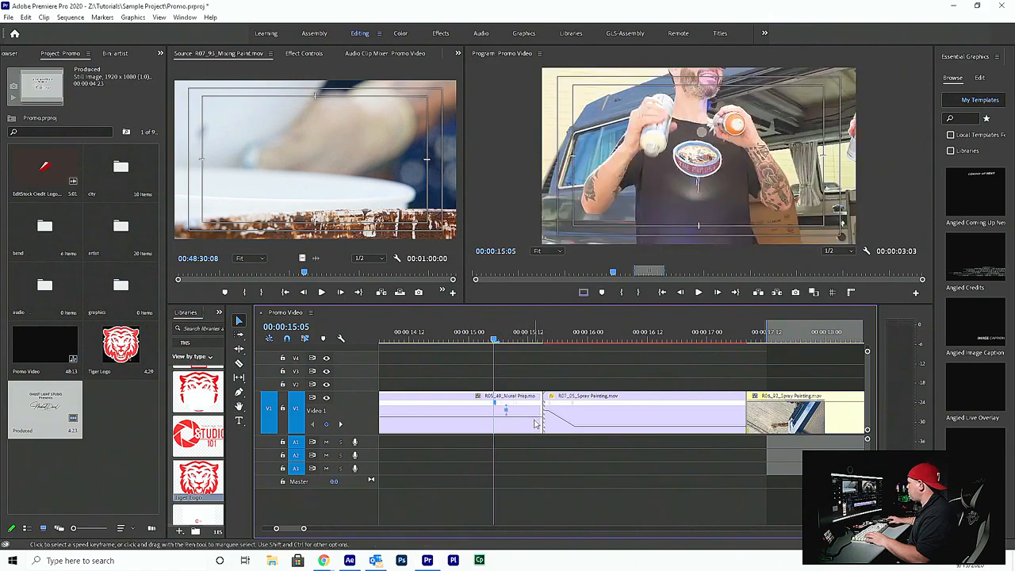
{"action": "left_click_drag", "start_coordinate": [535, 421], "coordinate": [532, 418]}
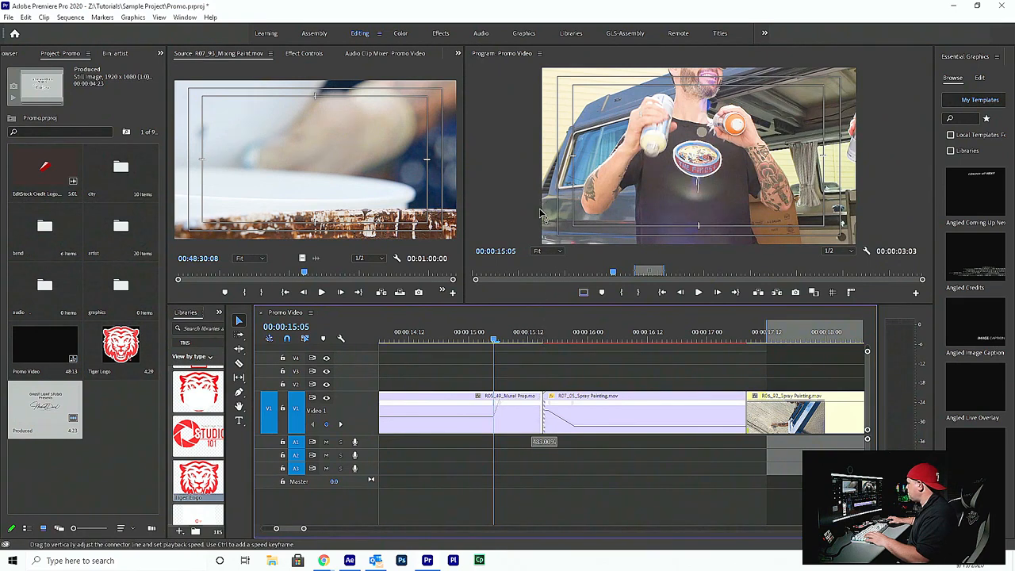
{"action": "left_click_drag", "start_coordinate": [509, 405], "coordinate": [543, 395]}
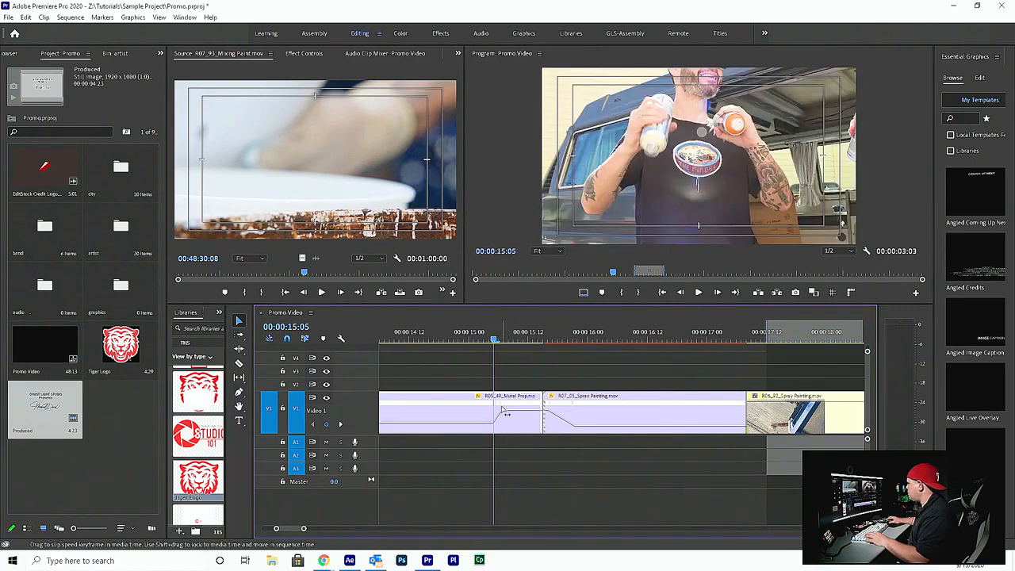
Smooth the mural prep clip's speed ramp with its ease handle, keeping the clip's end at the cut
{"action": "left_click_drag", "start_coordinate": [517, 410], "coordinate": [508, 407]}
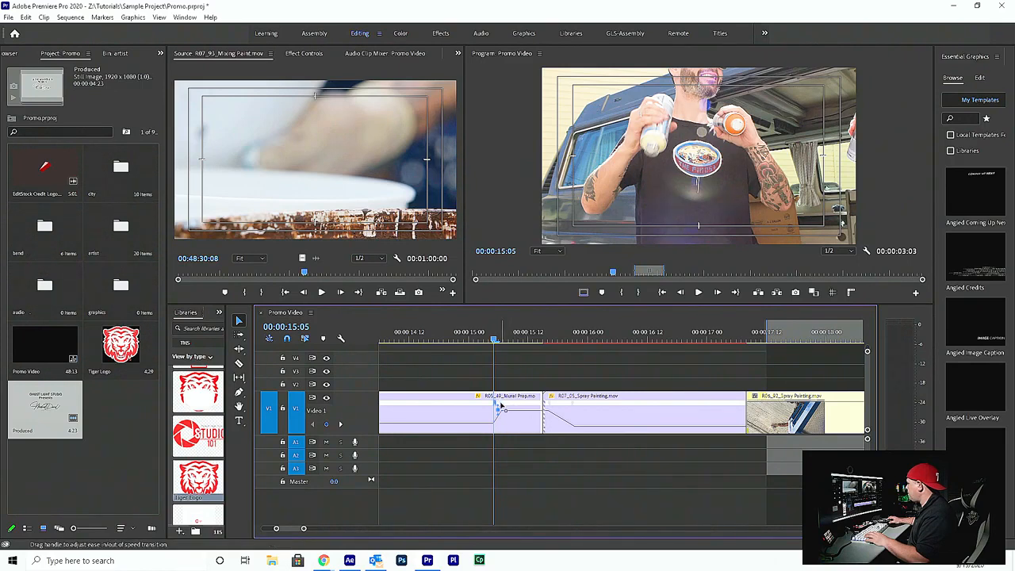
{"action": "left_click_drag", "start_coordinate": [508, 408], "coordinate": [512, 409]}
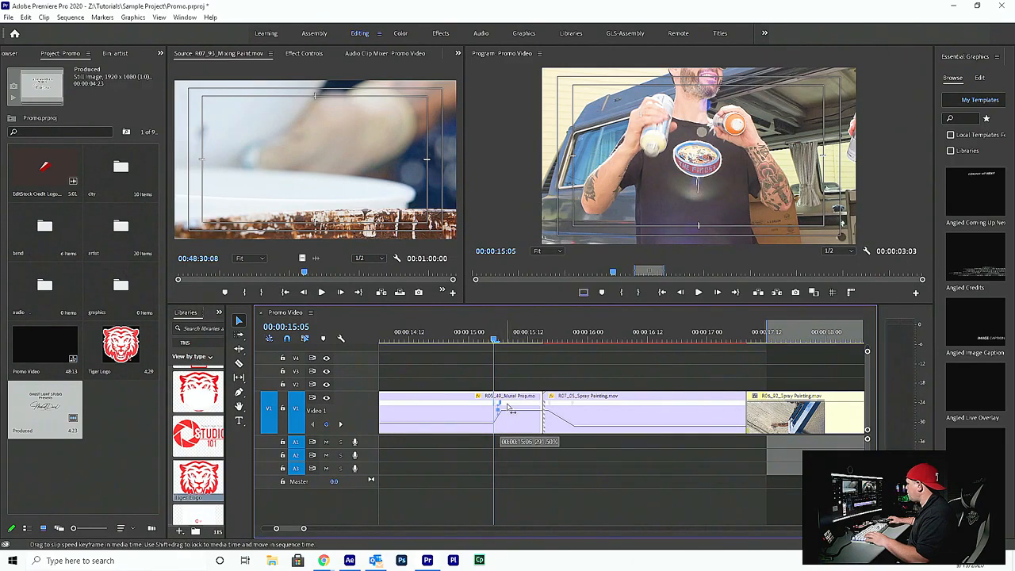
{"action": "left_click_drag", "start_coordinate": [539, 399], "coordinate": [521, 398]}
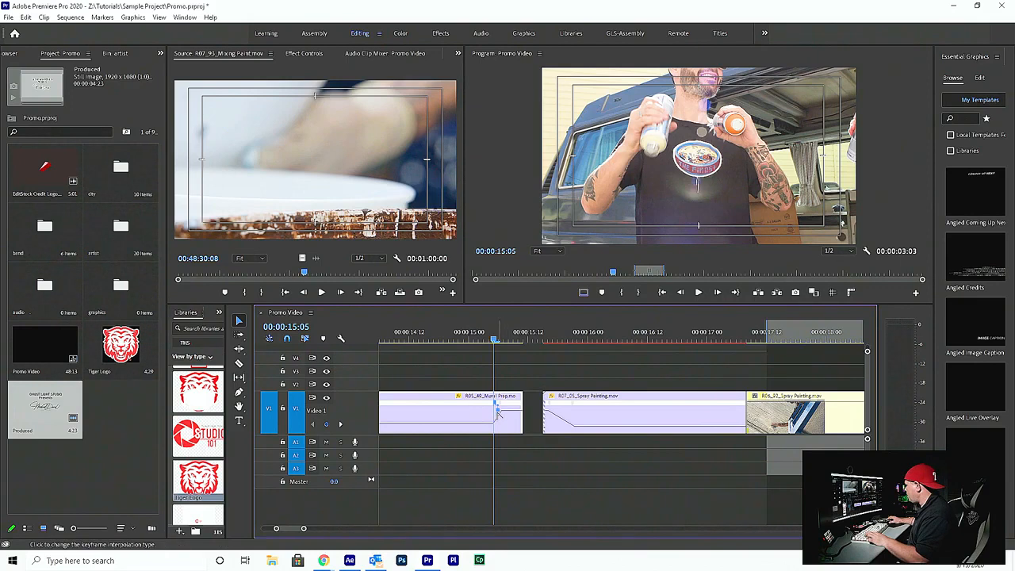
{"action": "key", "text": "ctrl+z"}
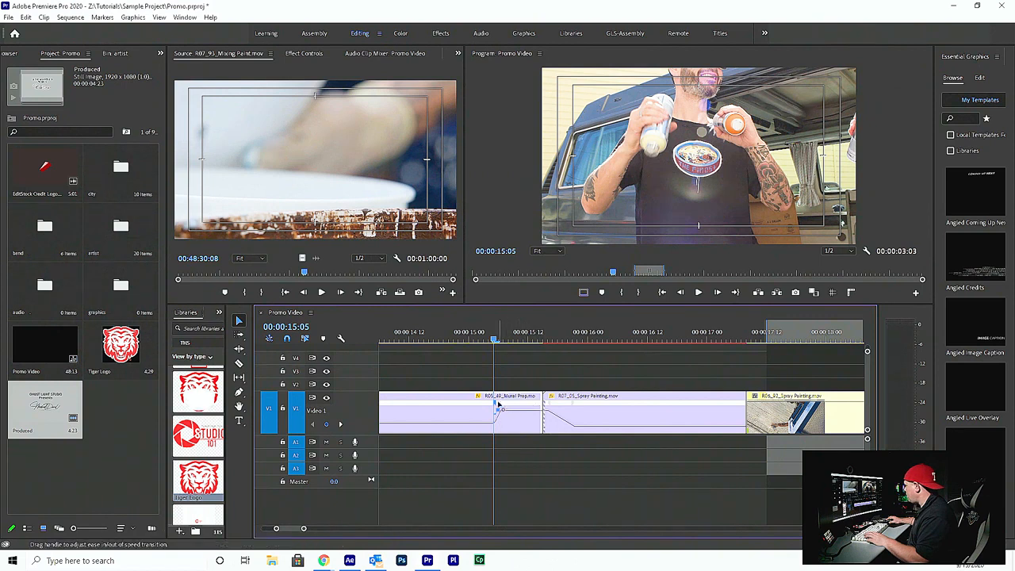
Slip the mural prep clip's speed ramp closer to the cut, ending at about 00:00:15:12, and play back the transition
{"action": "left_click_drag", "start_coordinate": [502, 405], "coordinate": [476, 404]}
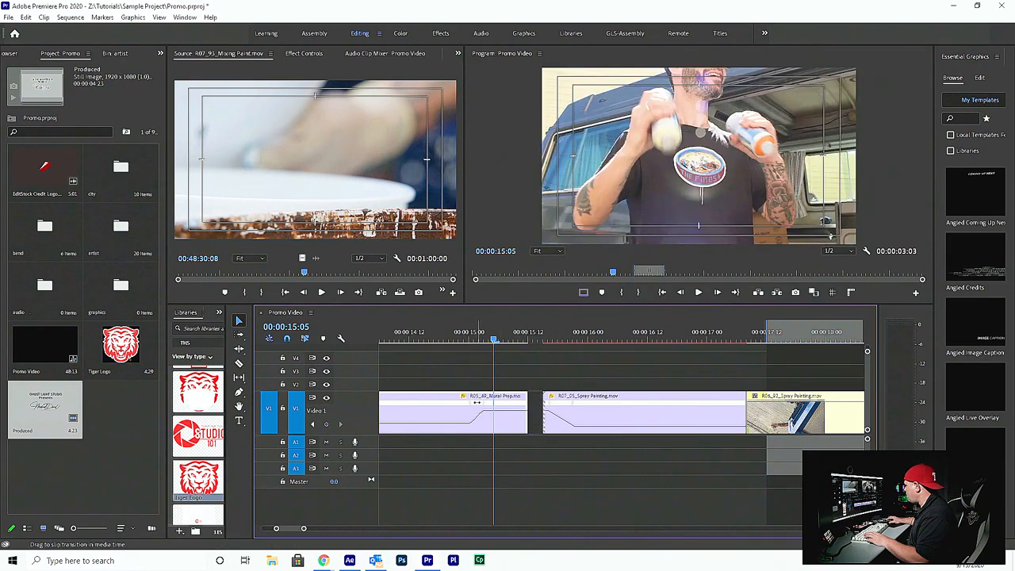
{"action": "left_click_drag", "start_coordinate": [474, 403], "coordinate": [503, 400]}
{"action": "key", "text": "space"}
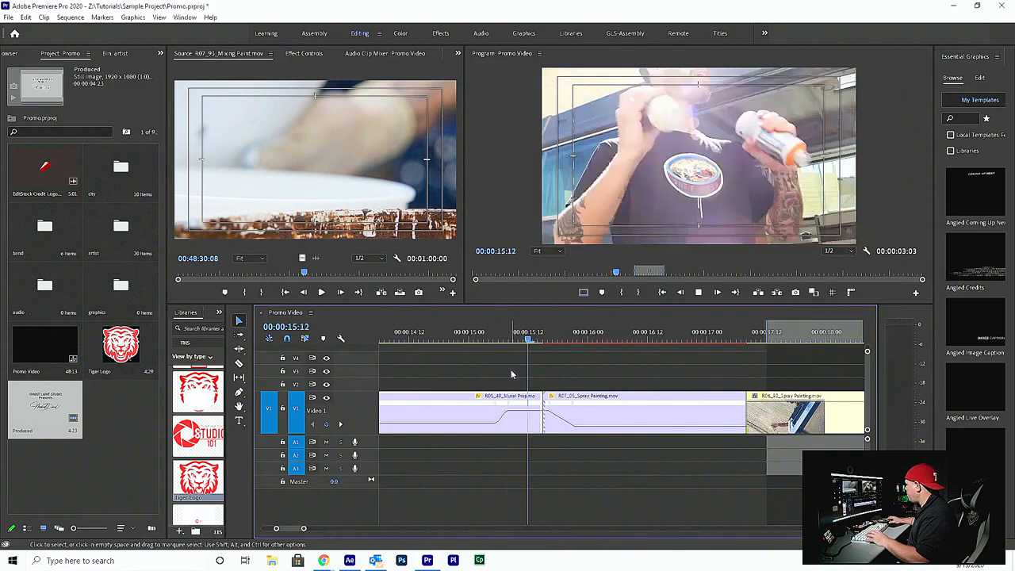
{"action": "key", "text": "space"}
{"action": "mouse_move", "coordinate": [511, 347]}
{"action": "left_mouse_down"}
{"action": "mouse_move", "coordinate": [547, 342]}
{"action": "mouse_move", "coordinate": [523, 343]}
{"action": "left_mouse_up"}
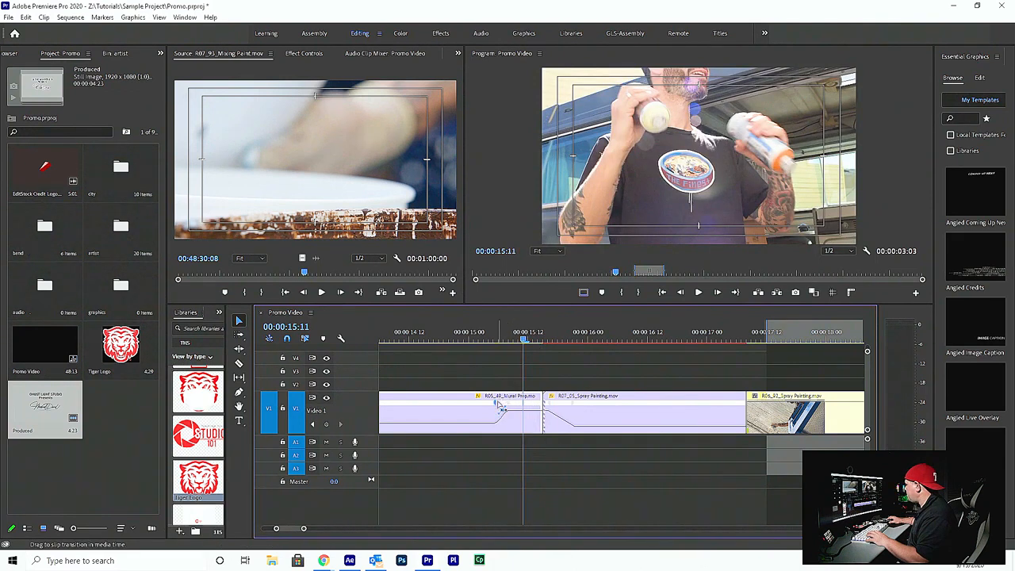
{"action": "left_click_drag", "start_coordinate": [501, 402], "coordinate": [519, 397]}
{"action": "key", "text": "space"}
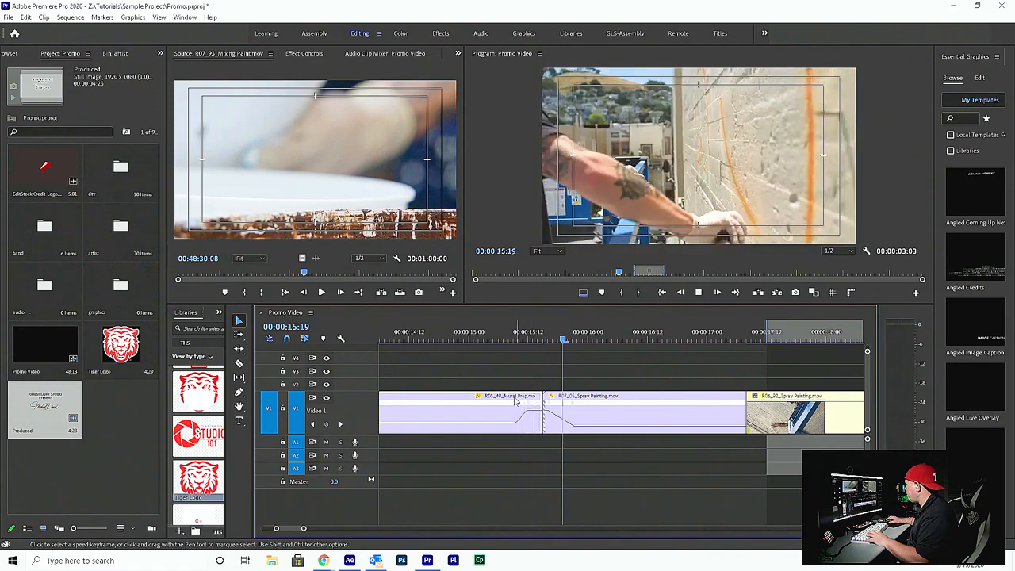
Play back the speed-ramped transition from 00:00:14:13 through the cut into the spray painting clip
{"action": "key", "text": "space"}
{"action": "left_click_drag", "start_coordinate": [438, 339], "coordinate": [413, 340]}
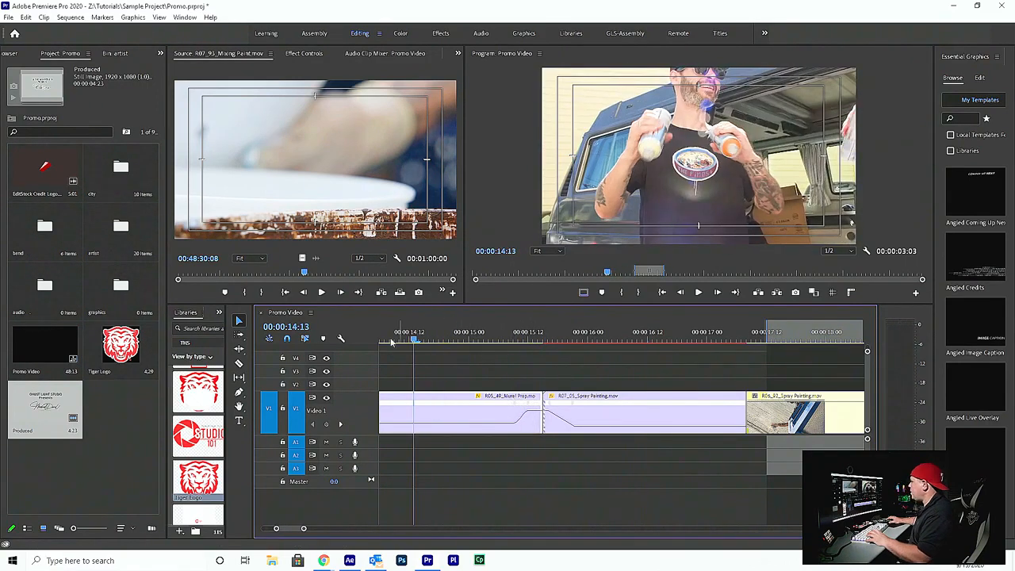
{"action": "key", "text": "space"}
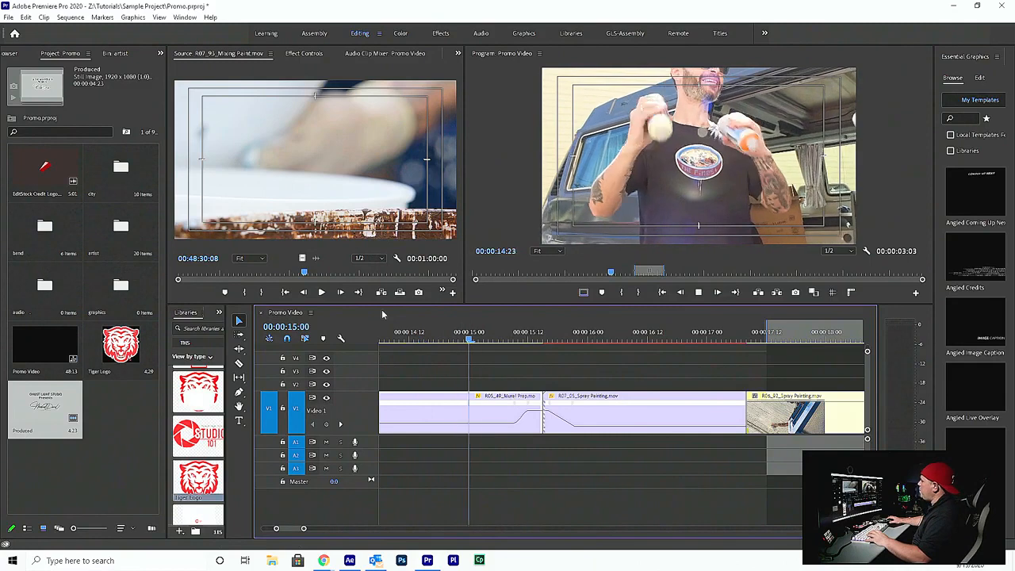
{"action": "key", "text": "space"}
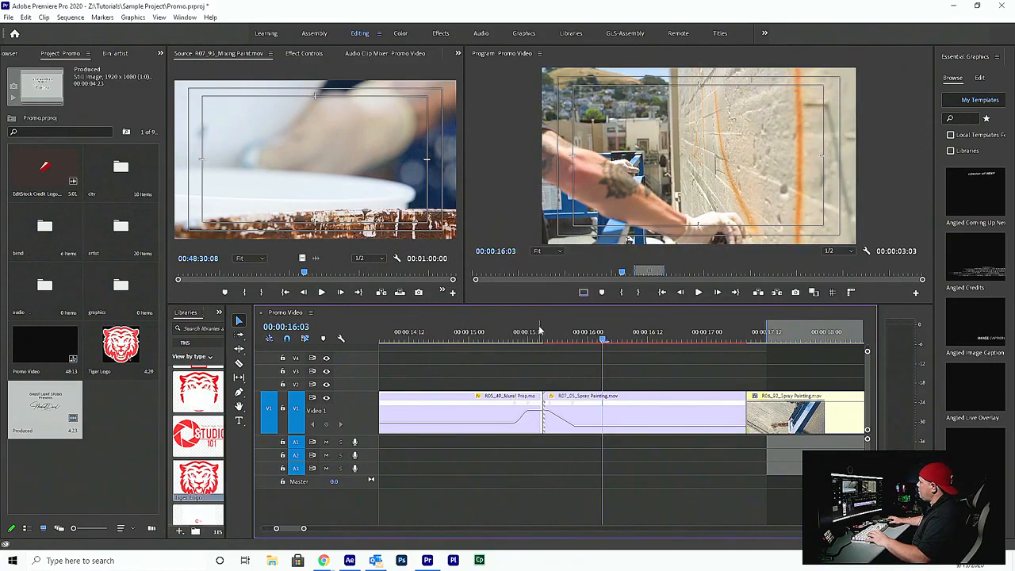
Slip the speed ramps of the mural prep and spray painting clips farther from the cut, and extend the spray painting clip's end to the next clip
{"action": "mouse_move", "coordinate": [468, 341]}
{"action": "left_mouse_down"}
{"action": "mouse_move", "coordinate": [590, 361]}
{"action": "mouse_move", "coordinate": [498, 397]}
{"action": "mouse_move", "coordinate": [514, 404]}
{"action": "mouse_move", "coordinate": [477, 398]}
{"action": "mouse_move", "coordinate": [520, 409]}
{"action": "mouse_move", "coordinate": [554, 395]}
{"action": "left_mouse_up"}
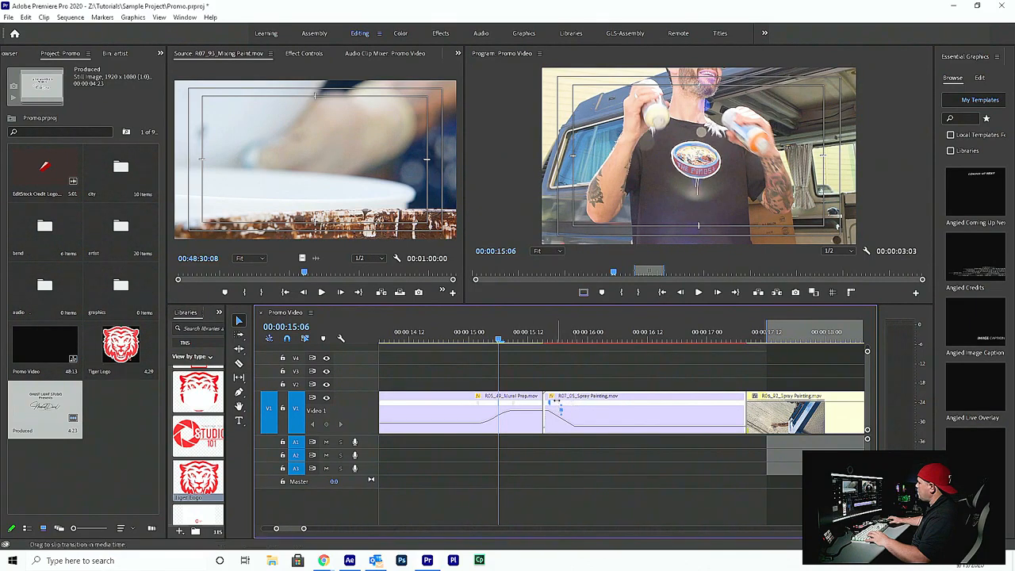
{"action": "mouse_move", "coordinate": [559, 407]}
{"action": "left_mouse_down"}
{"action": "mouse_move", "coordinate": [569, 406]}
{"action": "mouse_move", "coordinate": [552, 399]}
{"action": "left_mouse_up"}
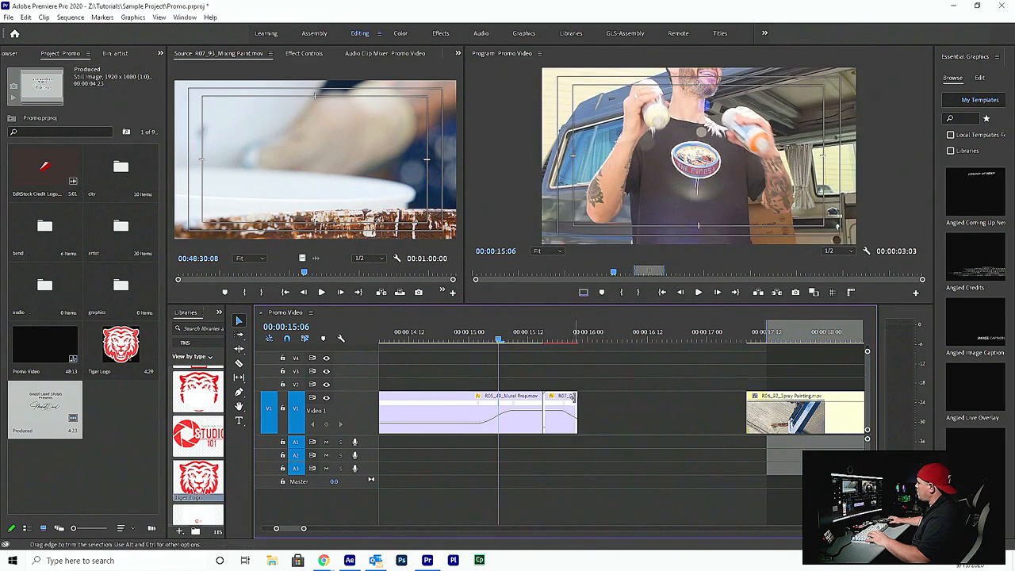
{"action": "left_click_drag", "start_coordinate": [575, 394], "coordinate": [771, 379]}
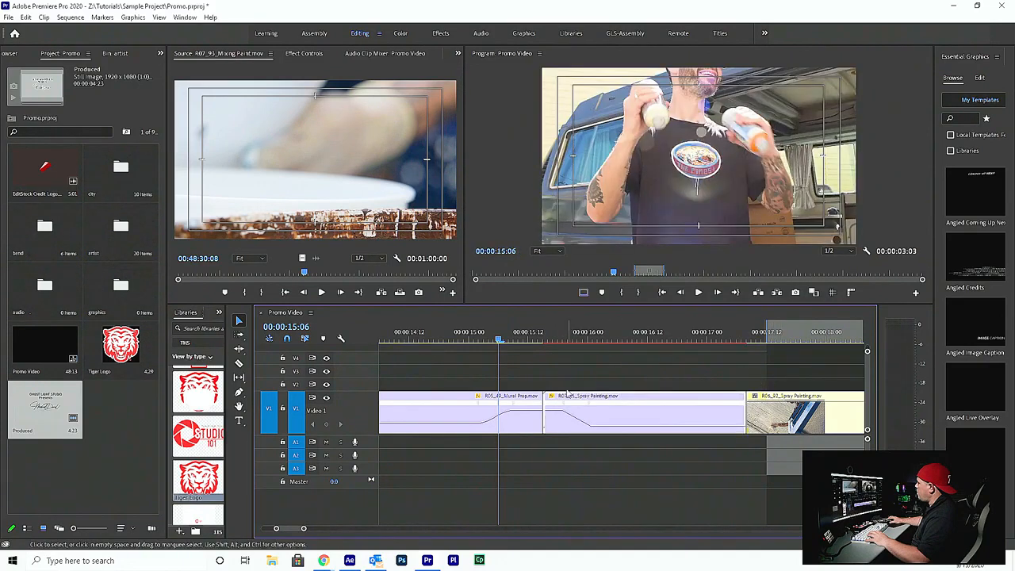
Play back the transition with the adjusted ramps, from the mural prep clip into the spray painting clip
{"action": "key", "text": "space"}
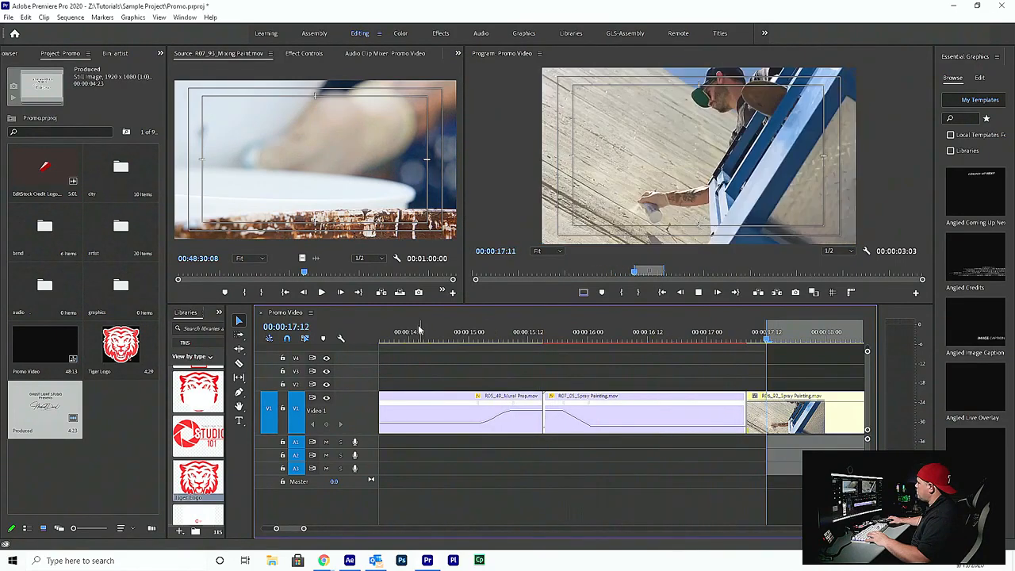
{"action": "mouse_move", "coordinate": [438, 343]}
{"action": "left_mouse_down"}
{"action": "mouse_move", "coordinate": [571, 341]}
{"action": "mouse_move", "coordinate": [434, 341]}
{"action": "left_mouse_up"}
{"action": "key", "text": "space"}
{"action": "key", "text": "space"}
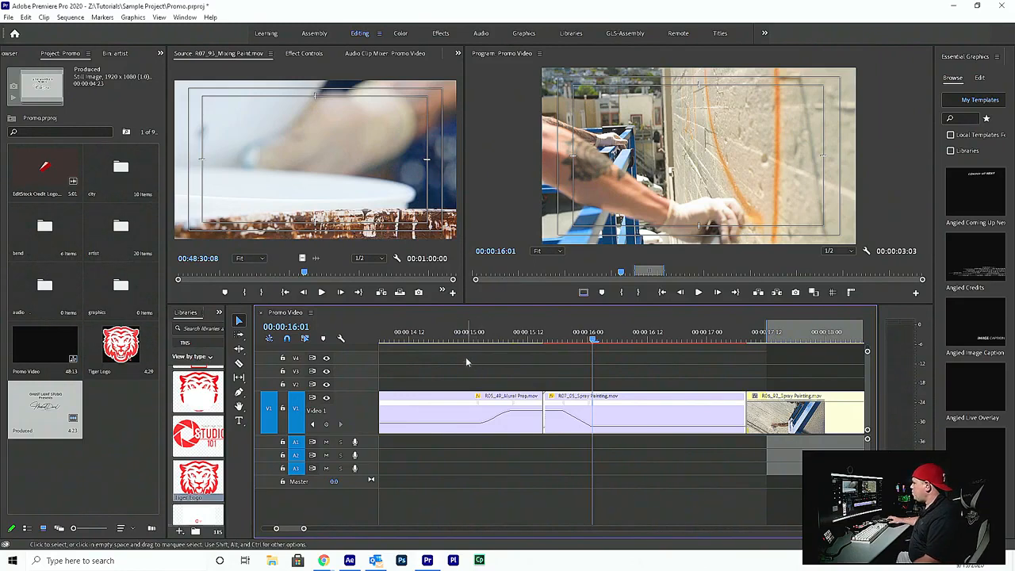
Examine the mural prep clip's ramp at 00:00:15:02 by selecting its speed keyframe, and scrub back across the cut to 00:00:15:04
{"action": "left_click", "coordinate": [455, 339]}
{"action": "left_click_drag", "start_coordinate": [460, 339], "coordinate": [479, 339]}
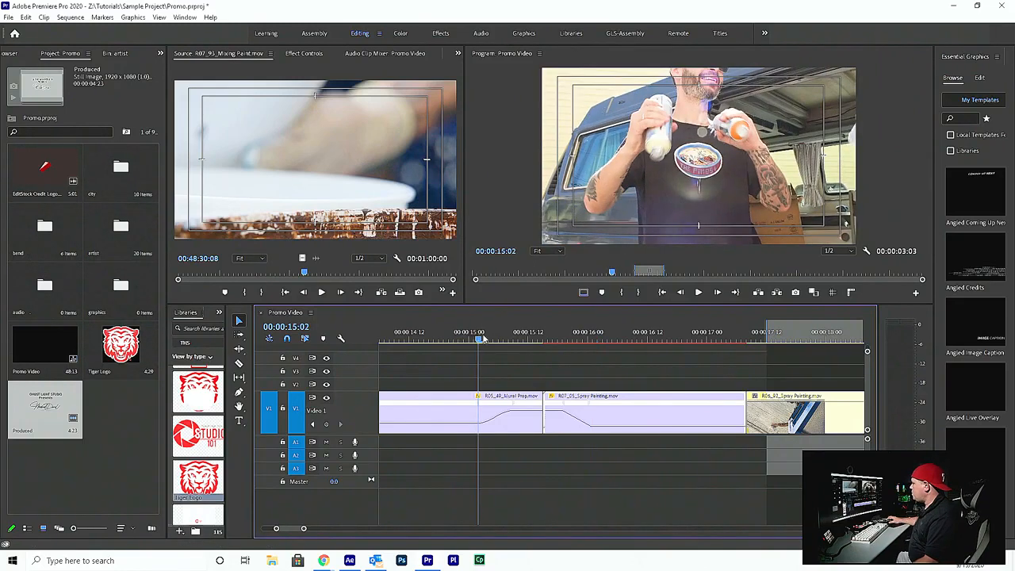
{"action": "left_click", "coordinate": [498, 400]}
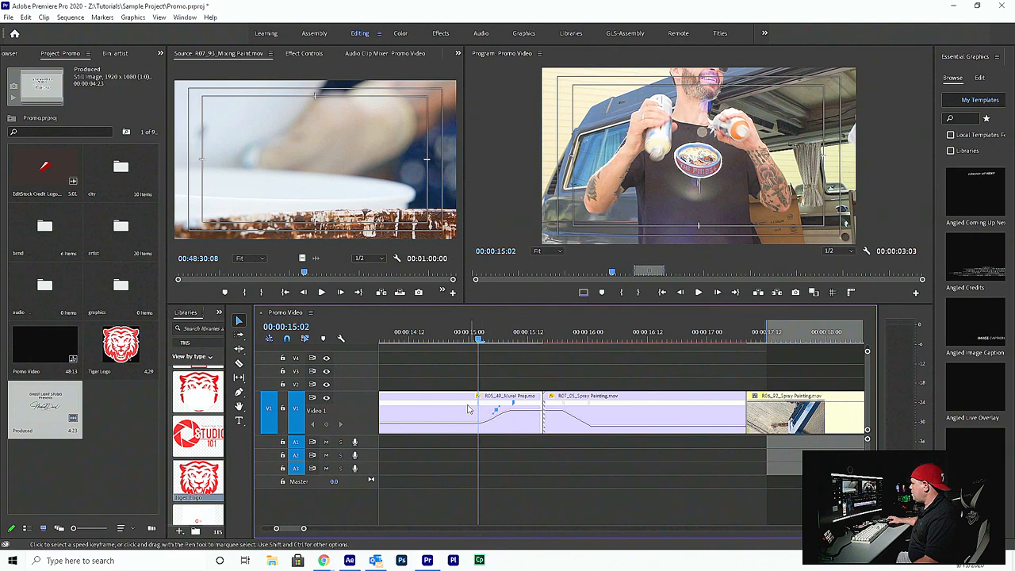
{"action": "left_click", "coordinate": [533, 410]}
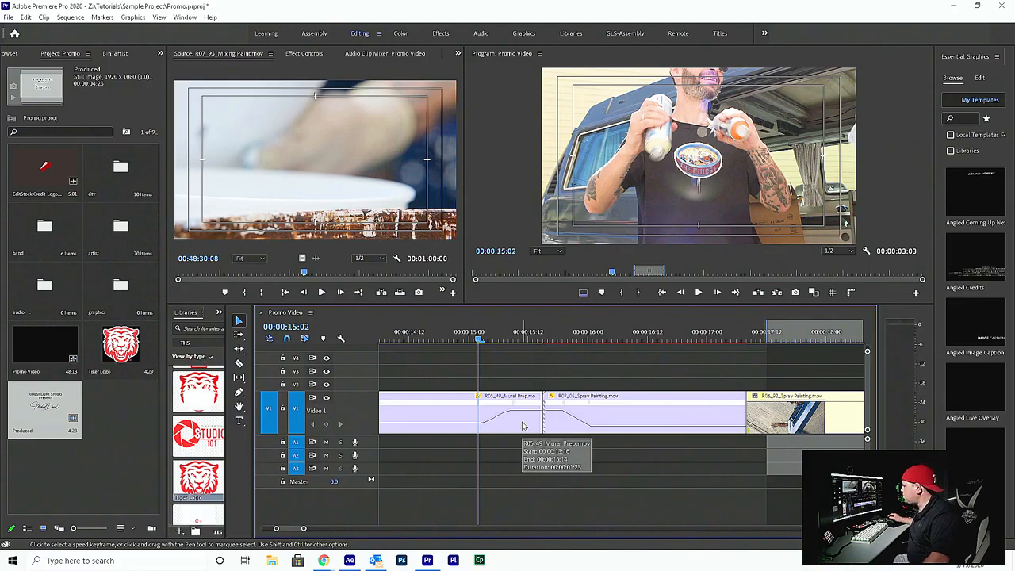
{"action": "left_click", "coordinate": [553, 336]}
{"action": "mouse_move", "coordinate": [555, 337]}
{"action": "left_mouse_down"}
{"action": "mouse_move", "coordinate": [729, 343]}
{"action": "mouse_move", "coordinate": [438, 341]}
{"action": "mouse_move", "coordinate": [489, 346]}
{"action": "left_mouse_up"}
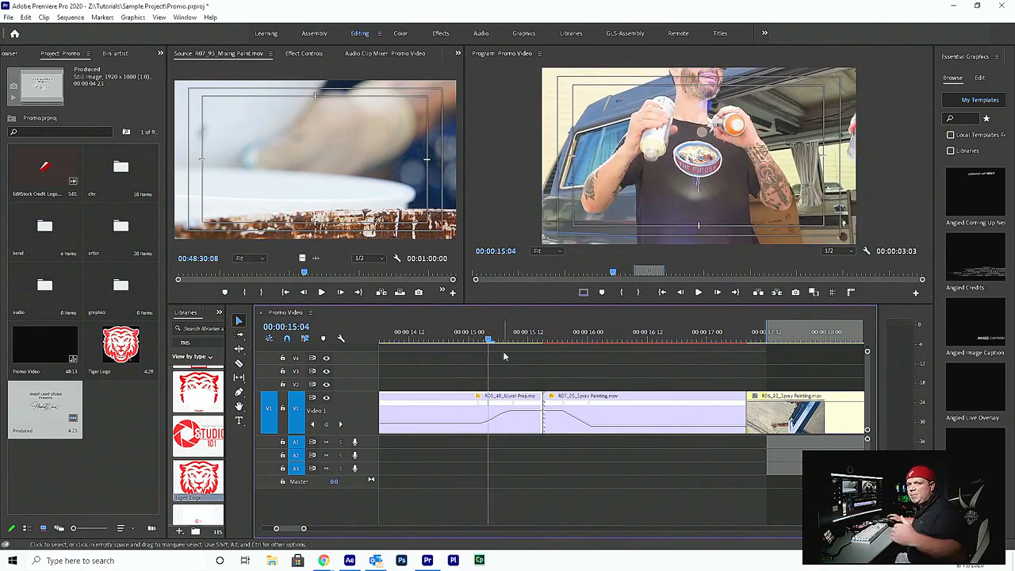